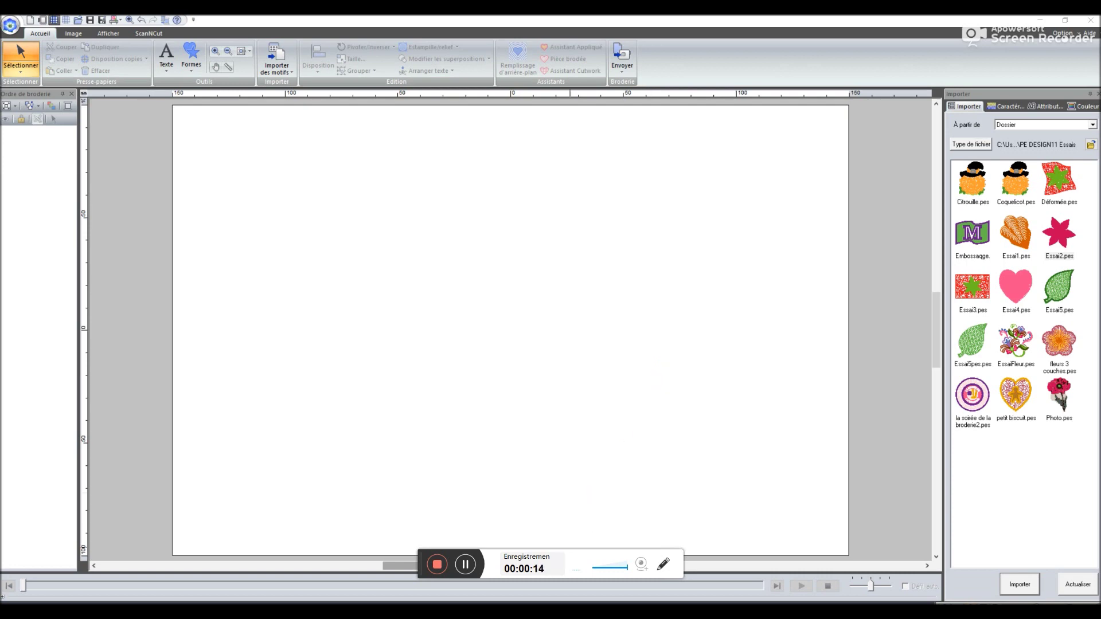
# Glance at the other PE-DESIGN window, return, and set the design import folder to PE DESIGN 10ESSAIS
pyautogui.hotkey('alt', 'Tab')
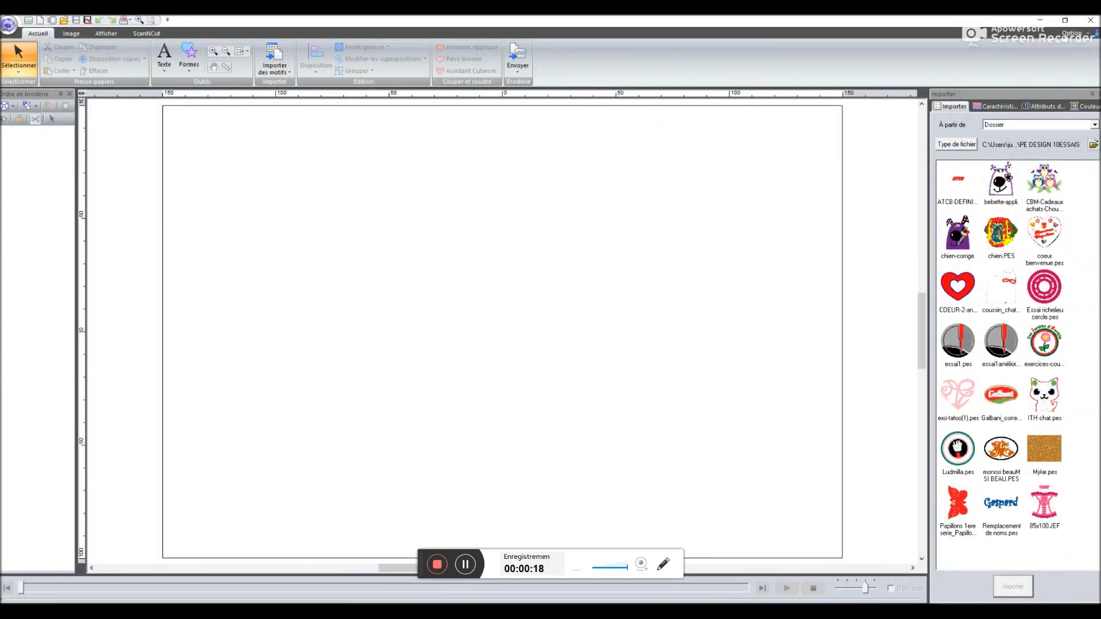
pyautogui.hotkey('alt', 'Tab')
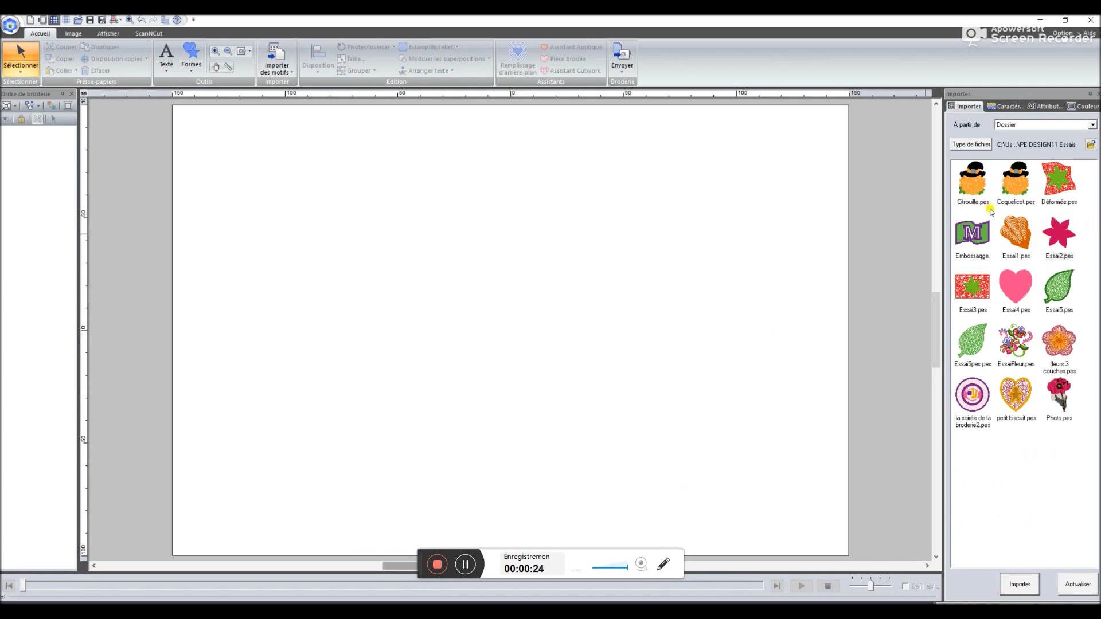
pyautogui.click(1092, 146)
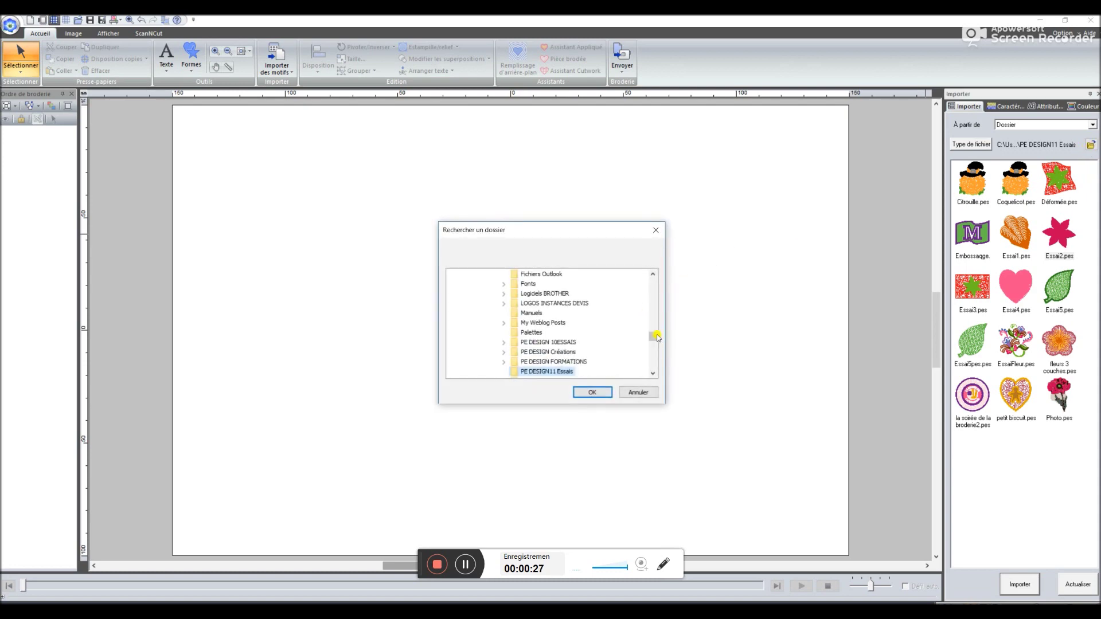
pyautogui.click(567, 344)
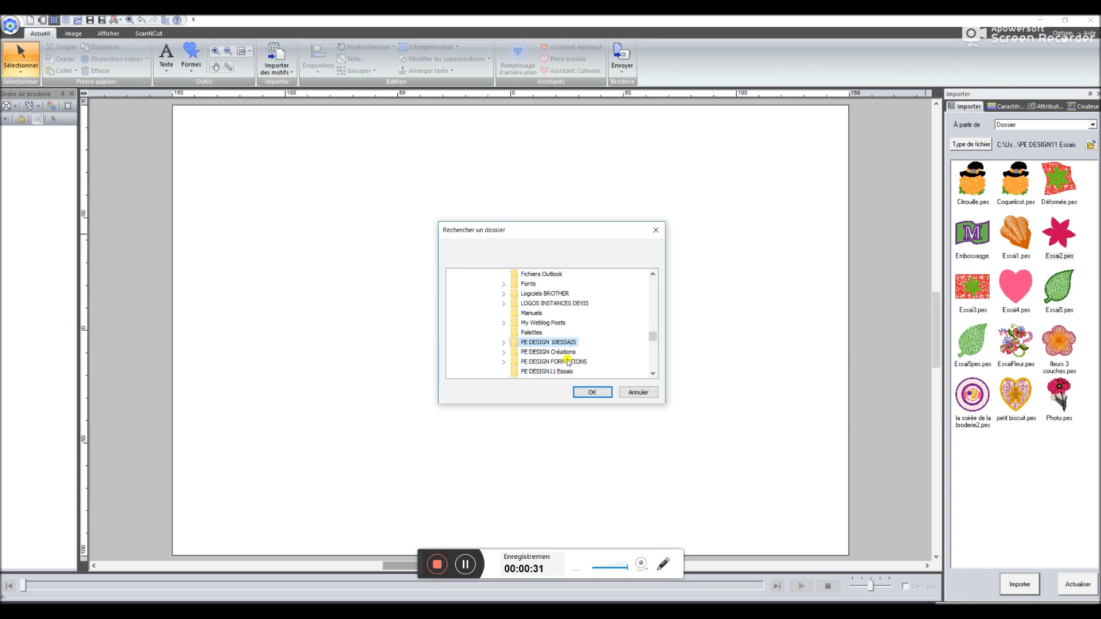
pyautogui.click(592, 391)
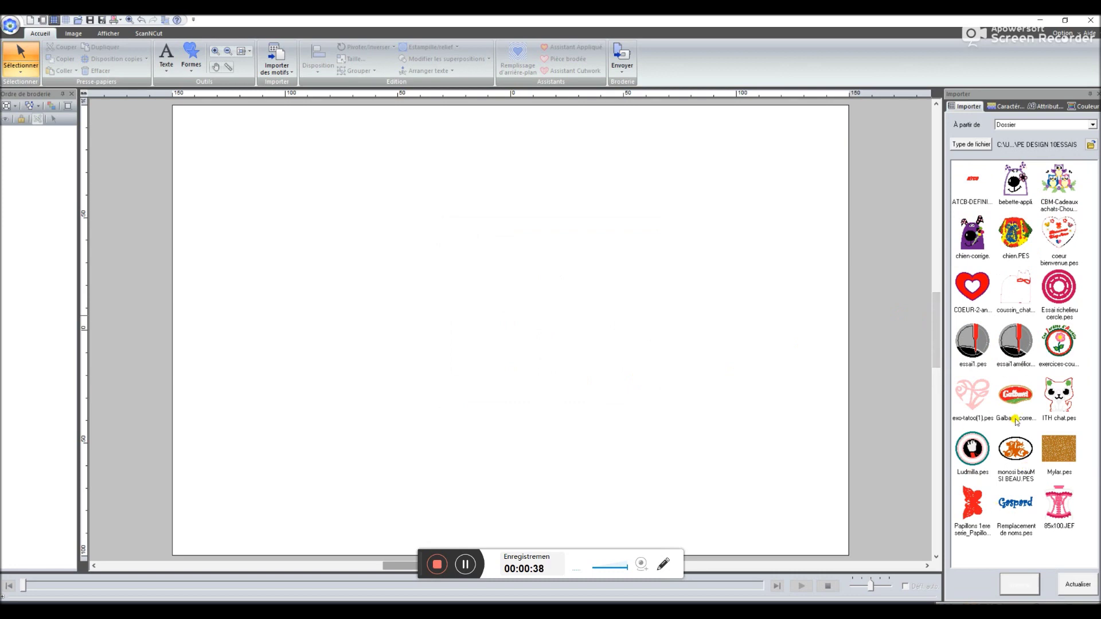
# Import the purple dog design chien-corrige and show the sewing attributes of its purple body
pyautogui.doubleClick(975, 238)
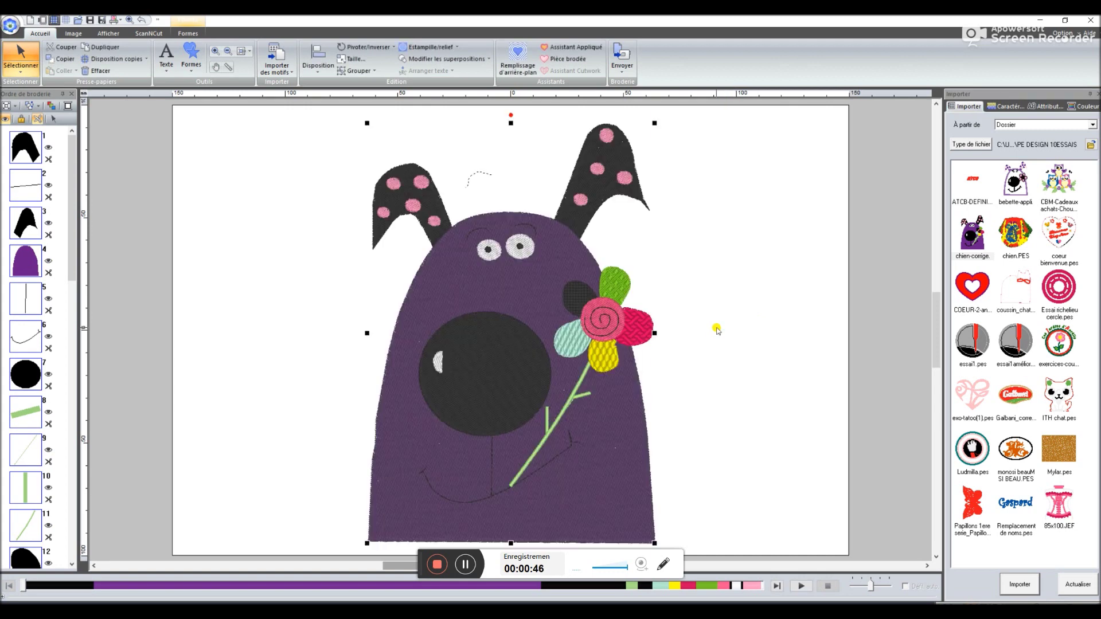
pyautogui.click(744, 334)
pyautogui.click(642, 419)
pyautogui.click(1006, 107)
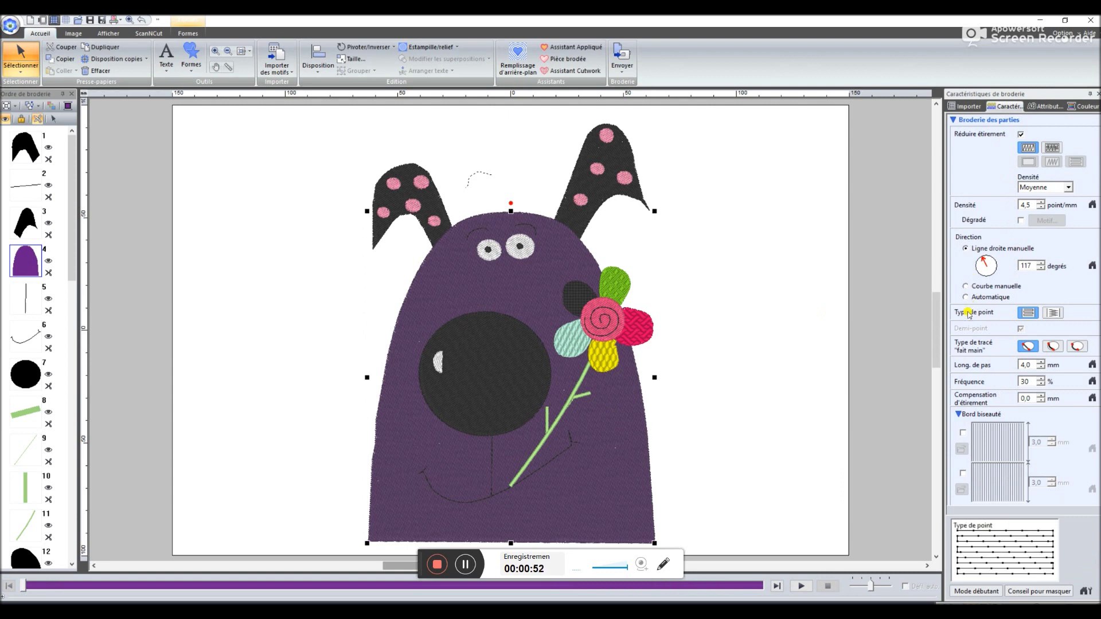
# Start a new design without saving the current one and set the import folder to PE DESIGN11 Essais
pyautogui.click(31, 23)
pyautogui.click(570, 342)
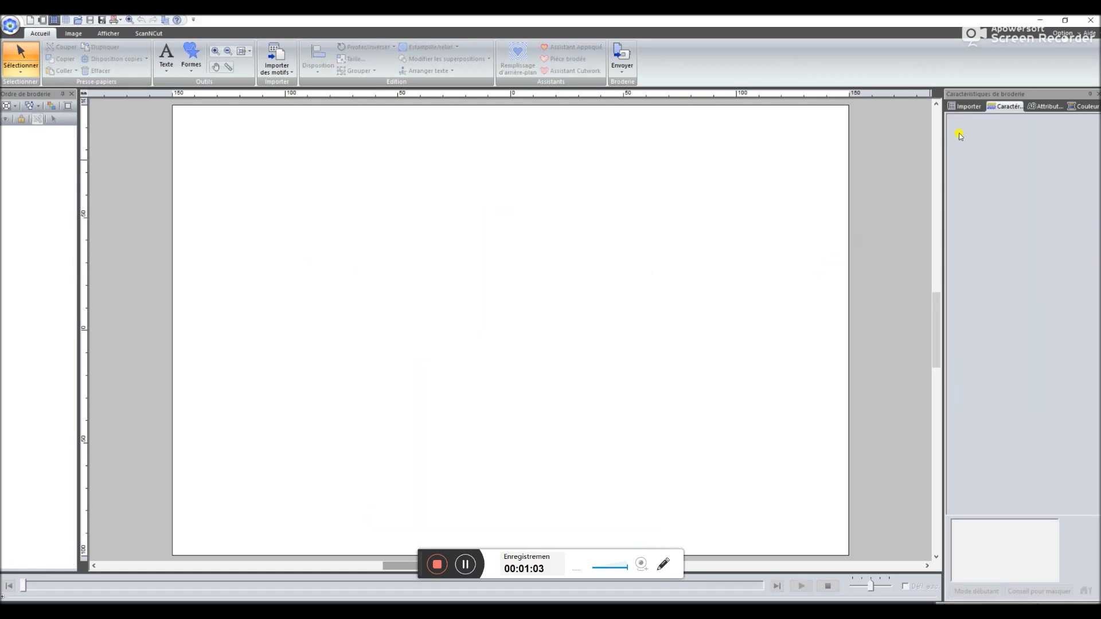
pyautogui.click(968, 107)
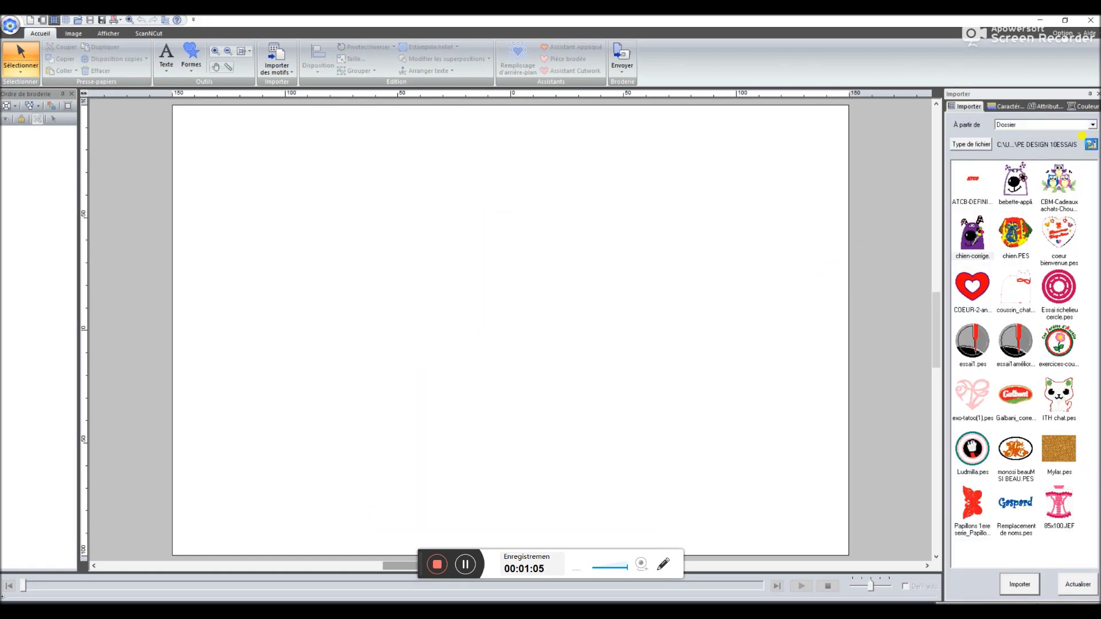
pyautogui.click(1090, 144)
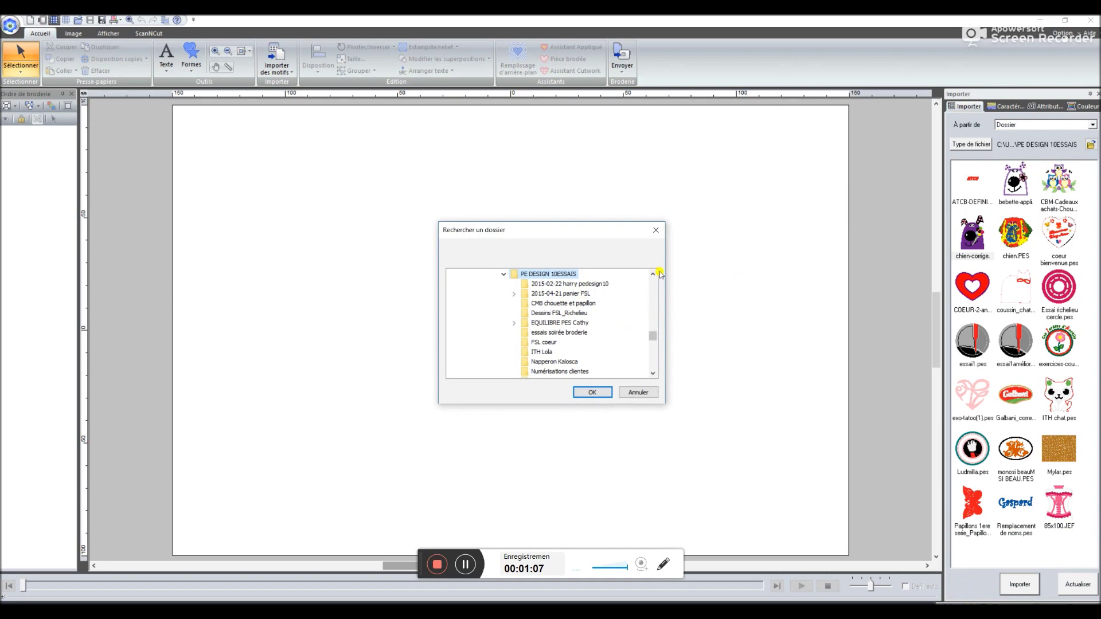
pyautogui.scroll(5, 653, 274)
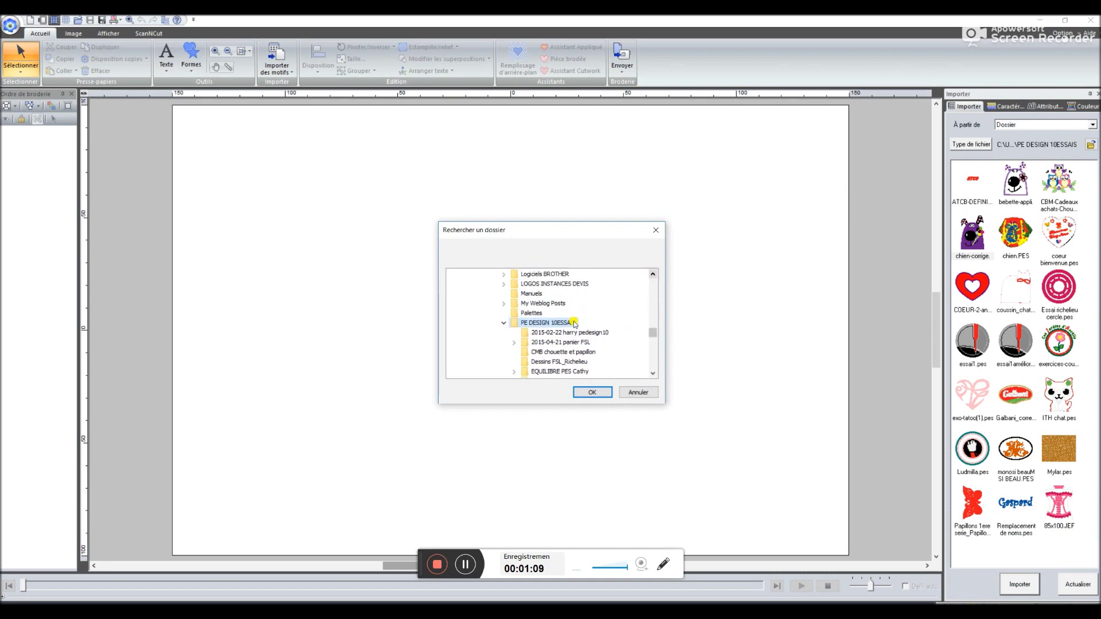
pyautogui.click(503, 324)
pyautogui.click(541, 352)
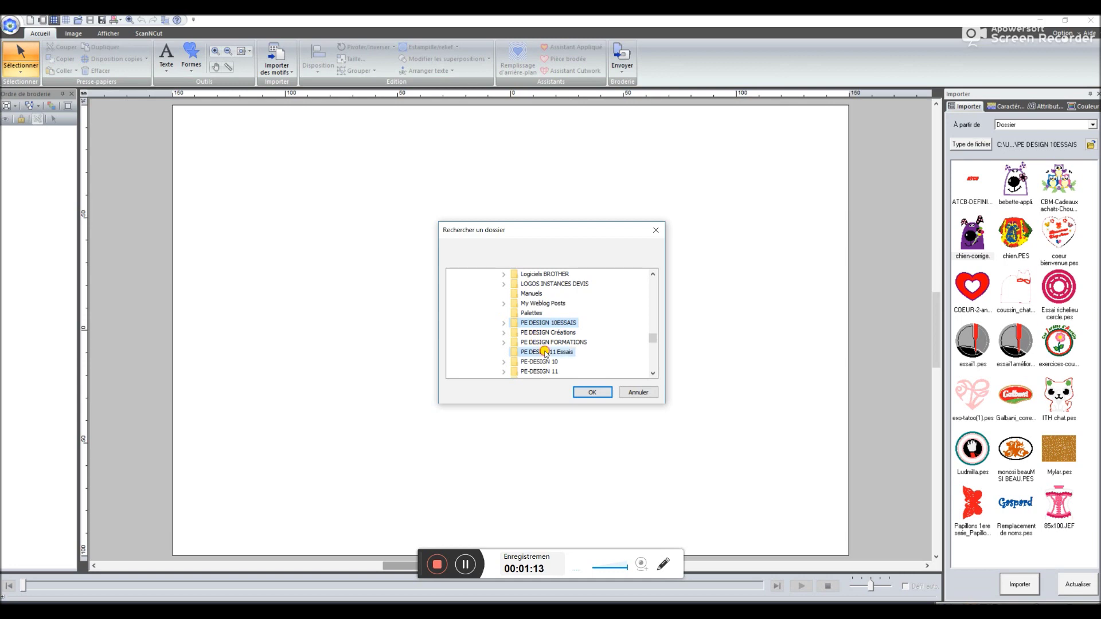
pyautogui.click(602, 395)
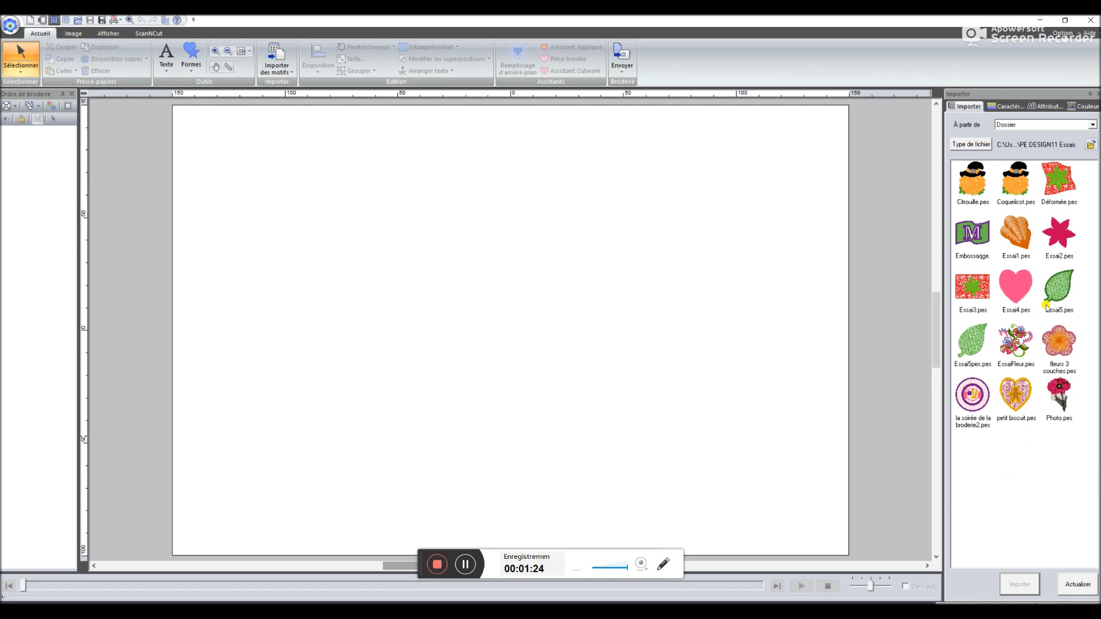
# Import Essai1.pes, shift the orange motif slightly up and left on the page, and delete it
pyautogui.doubleClick(1018, 237)
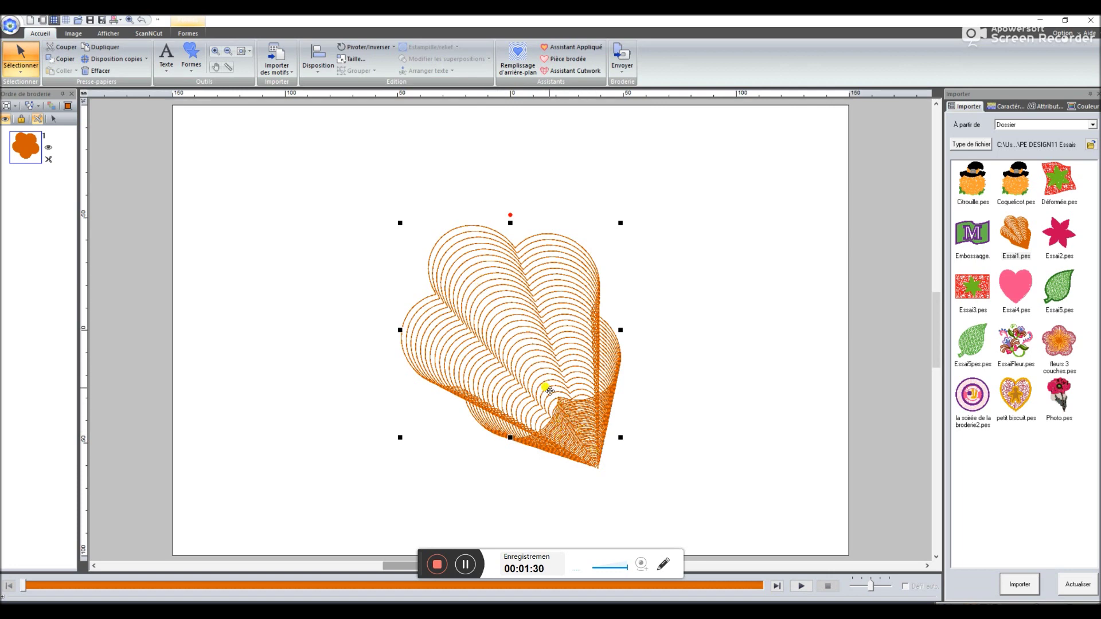
pyautogui.moveTo(516, 336); pyautogui.dragTo(461, 310)
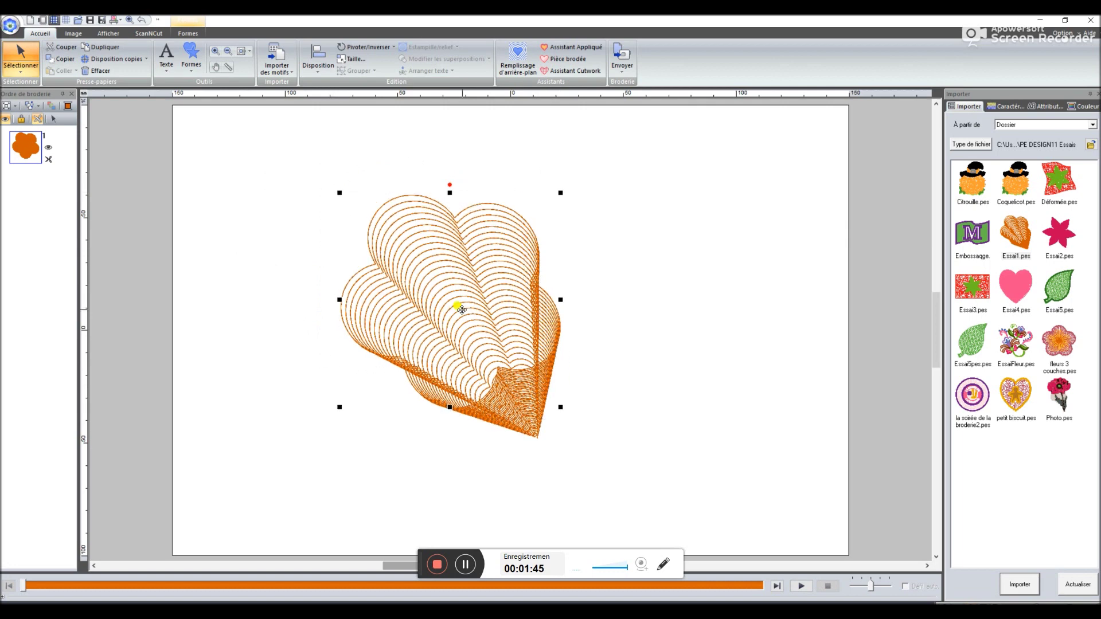
pyautogui.press('Delete')
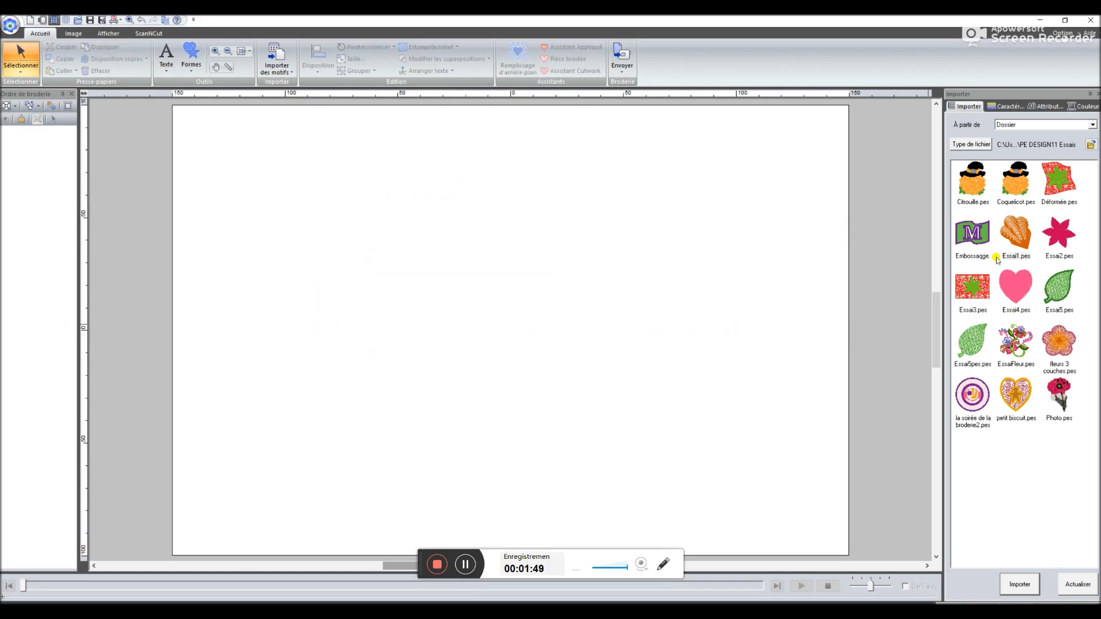
# Import Essai3.pes and move its red rose-patterned background up and left, away from the green flower
pyautogui.doubleClick(971, 288)
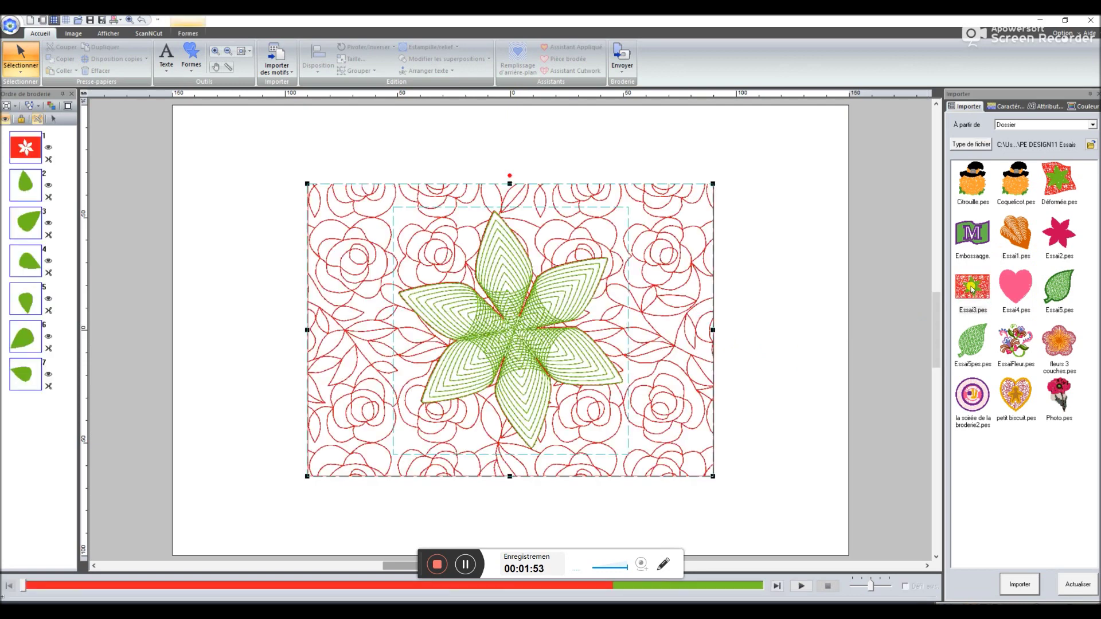
pyautogui.click(773, 235)
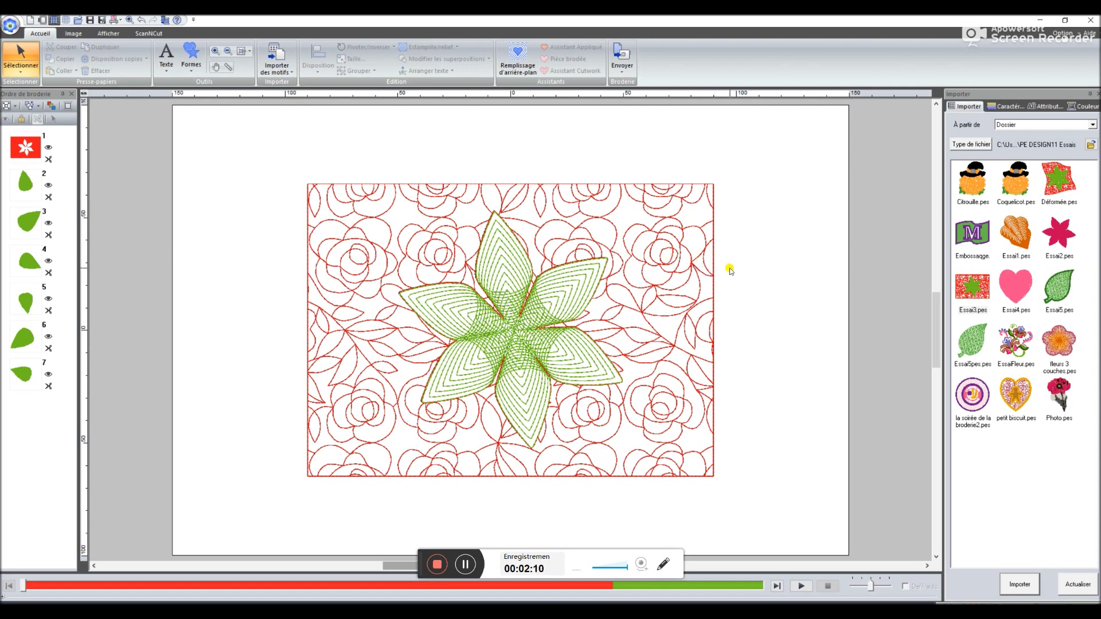
pyautogui.click(668, 261)
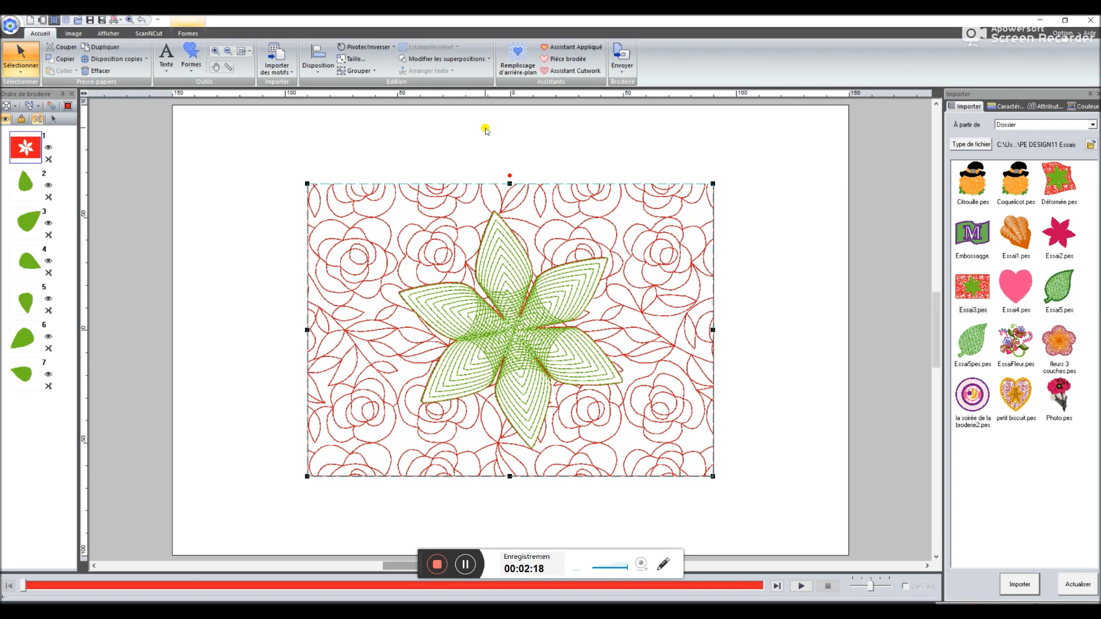
pyautogui.click(775, 224)
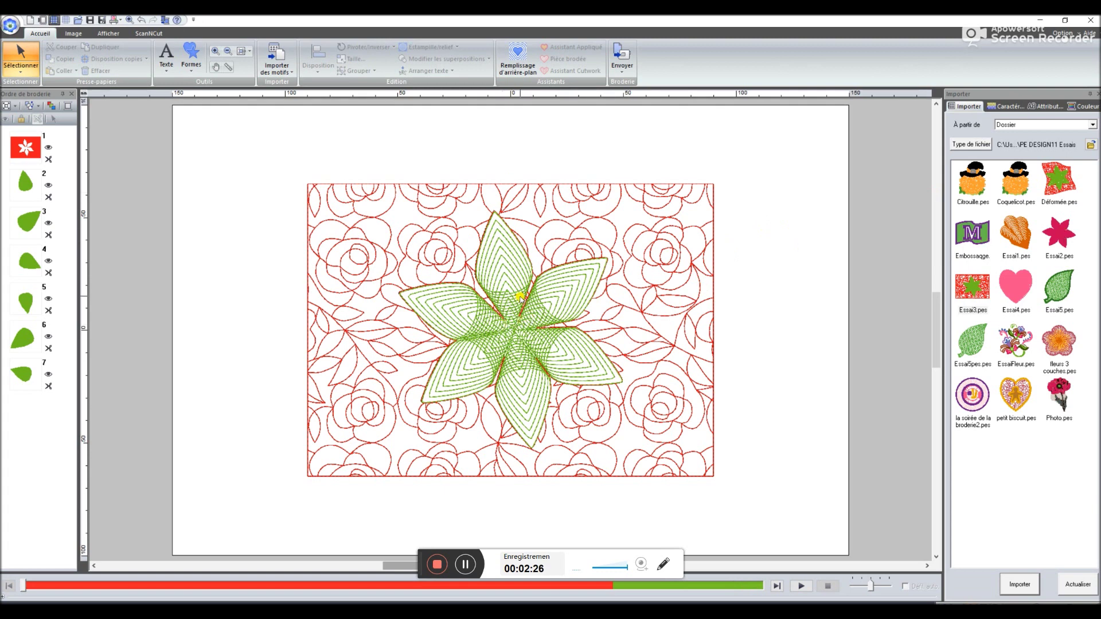
pyautogui.click(435, 260)
pyautogui.moveTo(434, 260); pyautogui.dragTo(707, 276)
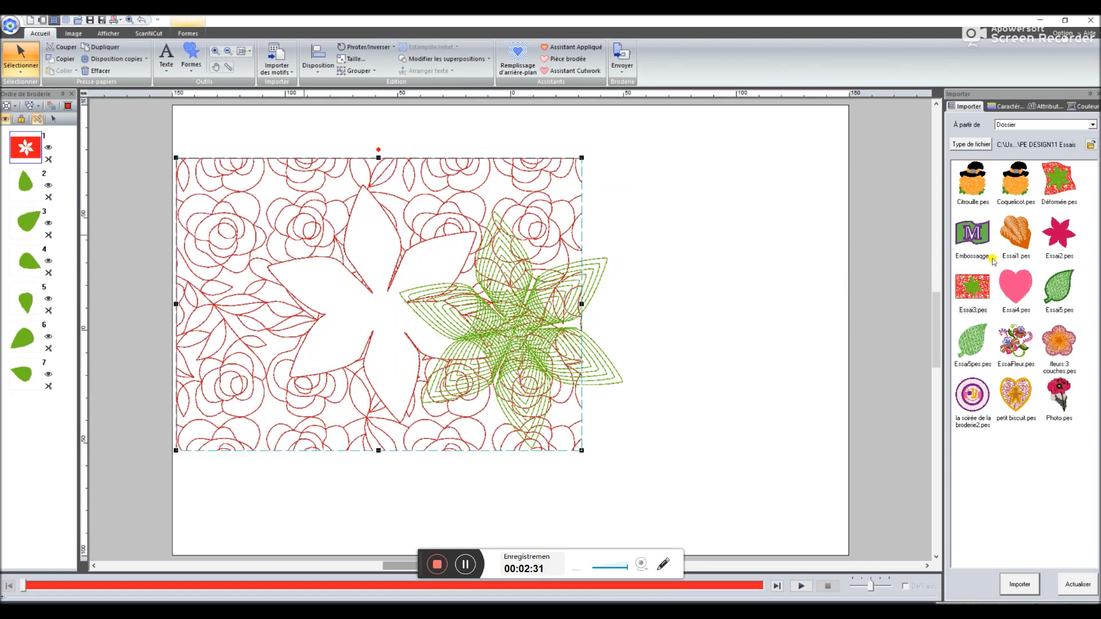
# Import Essai2.pes, place its pink flower on the right side of the page, and look through the predefined shapes
pyautogui.doubleClick(1060, 236)
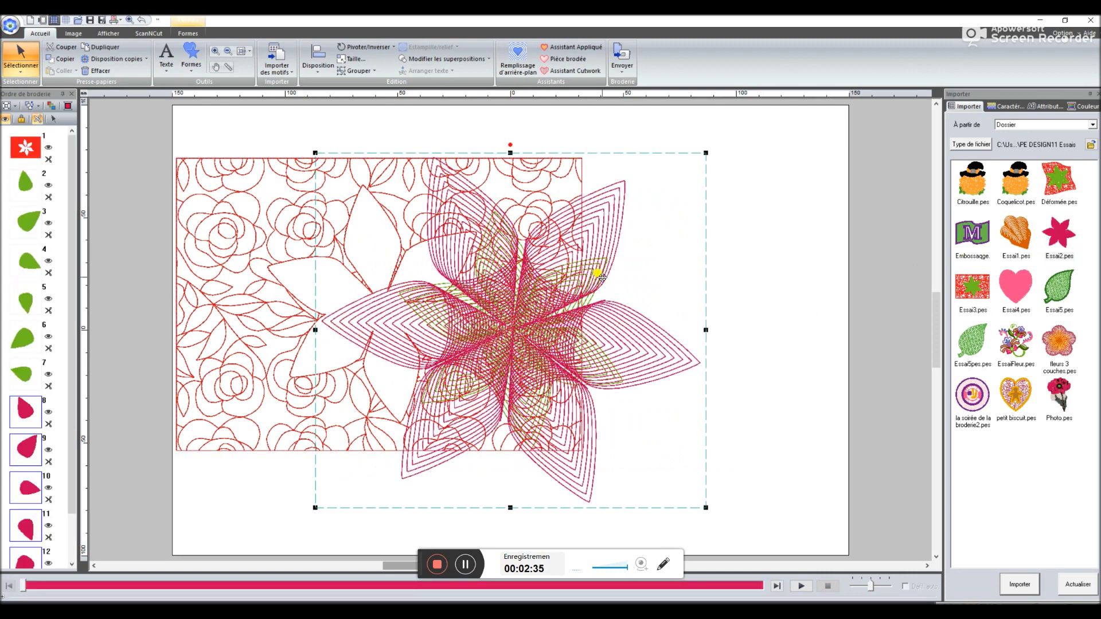
pyautogui.moveTo(599, 303); pyautogui.dragTo(855, 286)
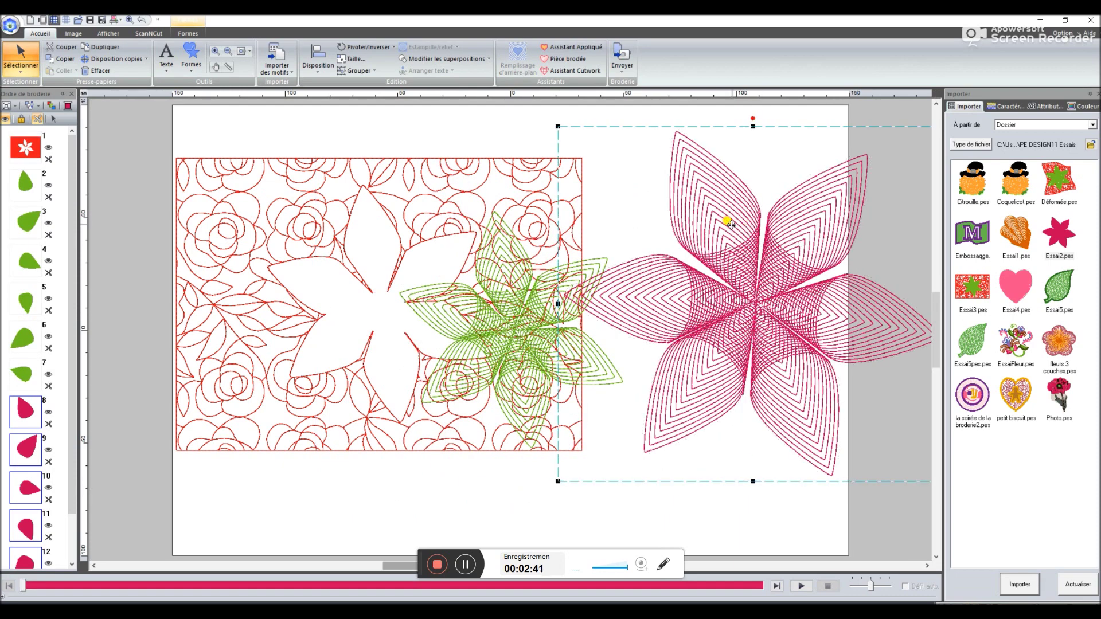
pyautogui.moveTo(720, 234); pyautogui.dragTo(661, 216)
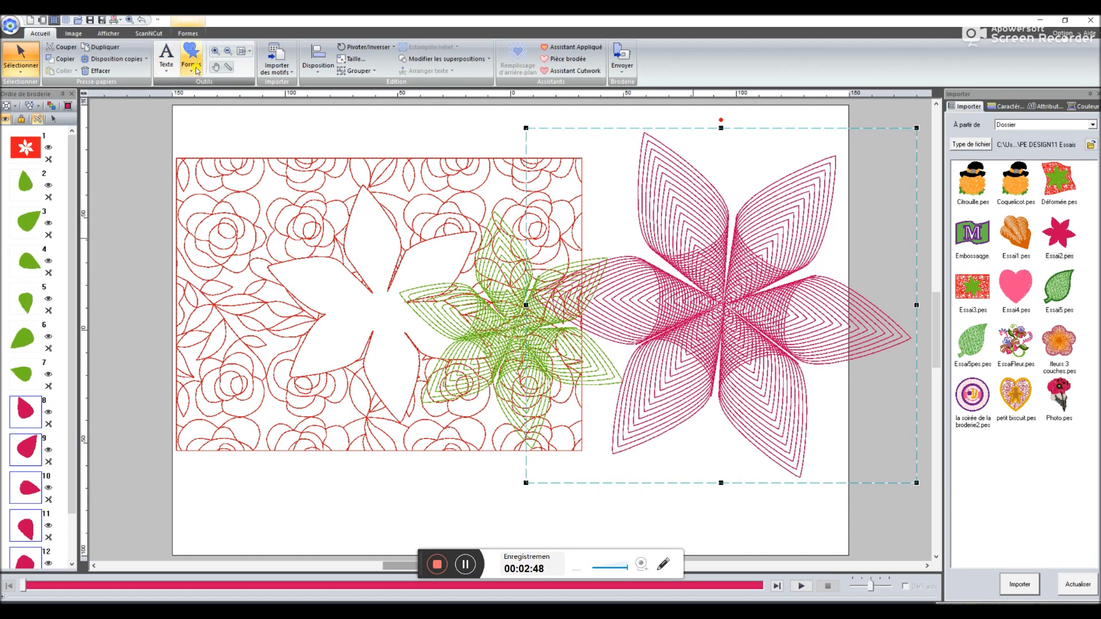
pyautogui.click(193, 63)
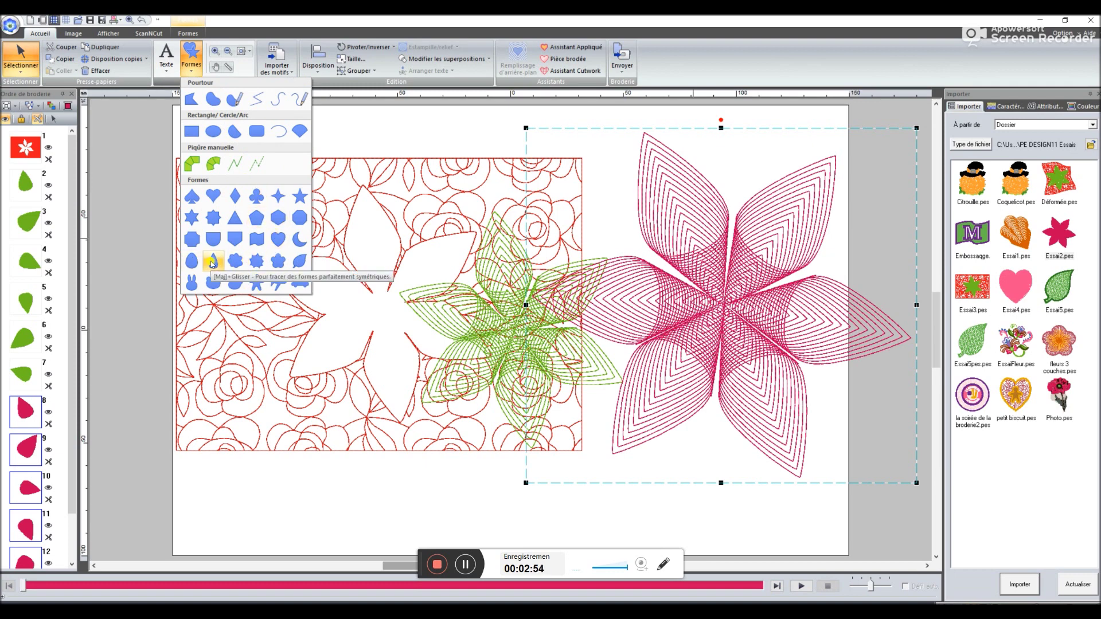
pyautogui.click(403, 128)
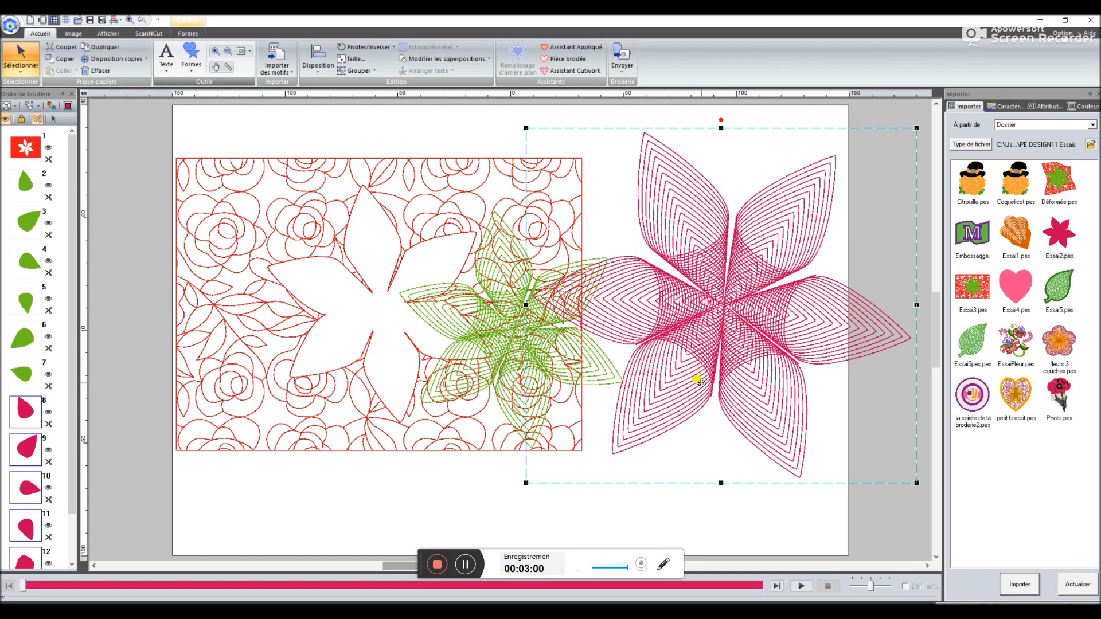
# Remove the pink flower and move the green flower into the flower-shaped cutout of the red rose background
pyautogui.click(602, 371)
pyautogui.moveTo(602, 371); pyautogui.dragTo(472, 345)
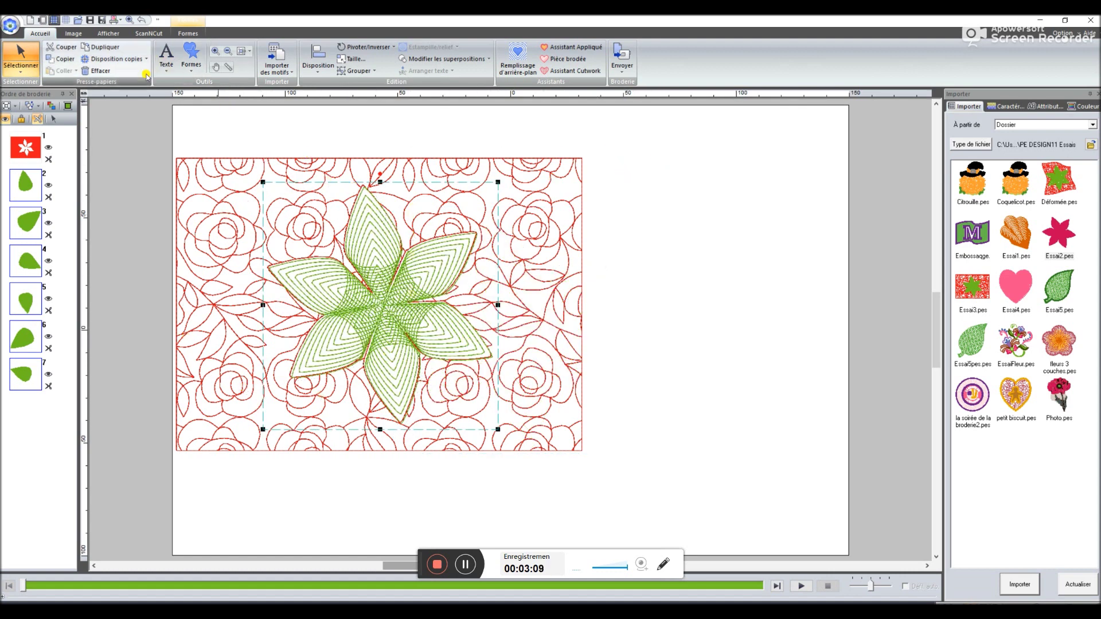
# Start a new design without saving the current one, and import Déformée.pes only to view and delete it
pyautogui.click(30, 21)
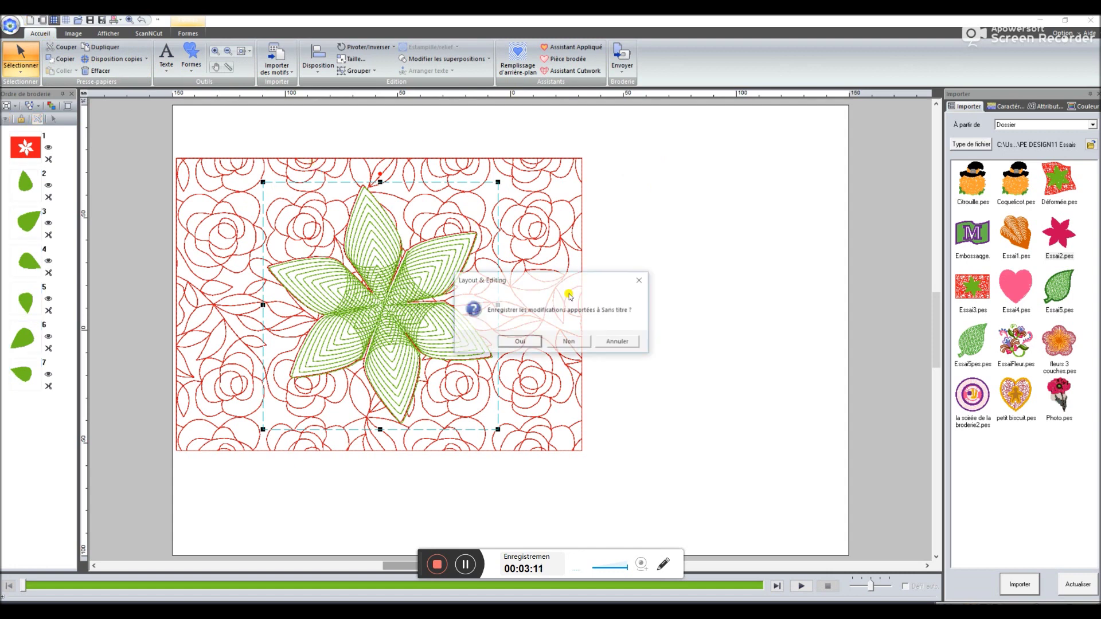
pyautogui.click(576, 341)
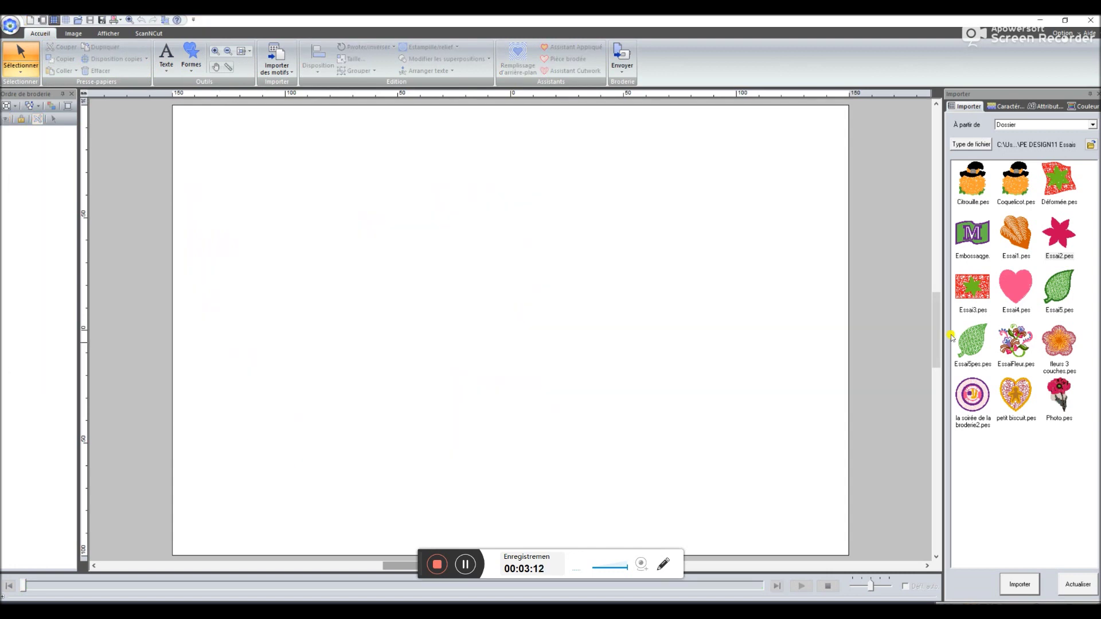
pyautogui.doubleClick(1053, 175)
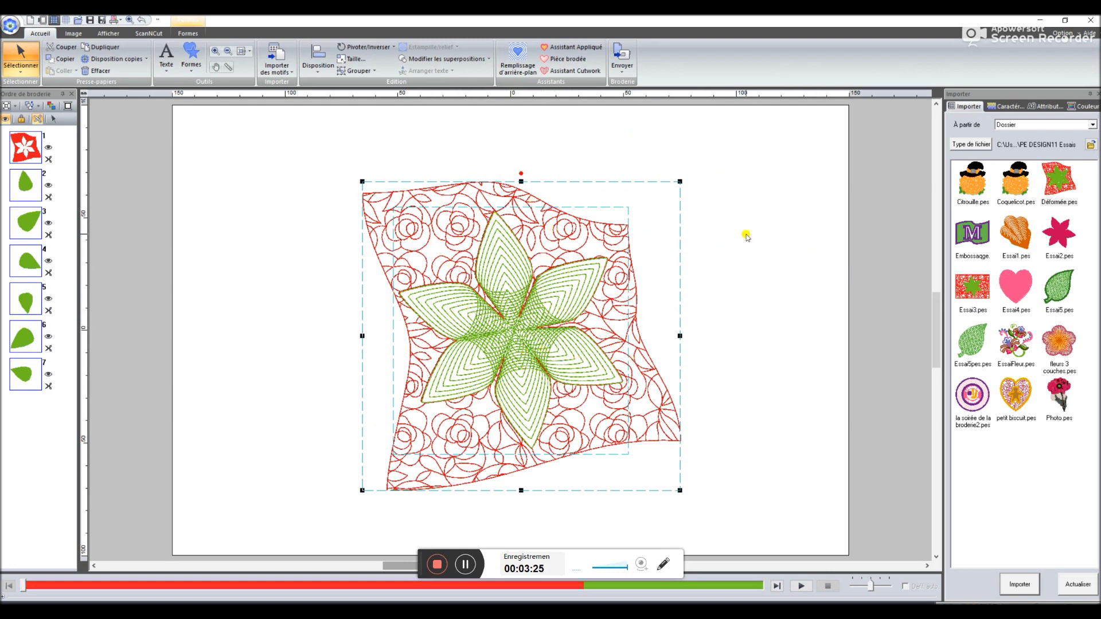
pyautogui.press('Delete')
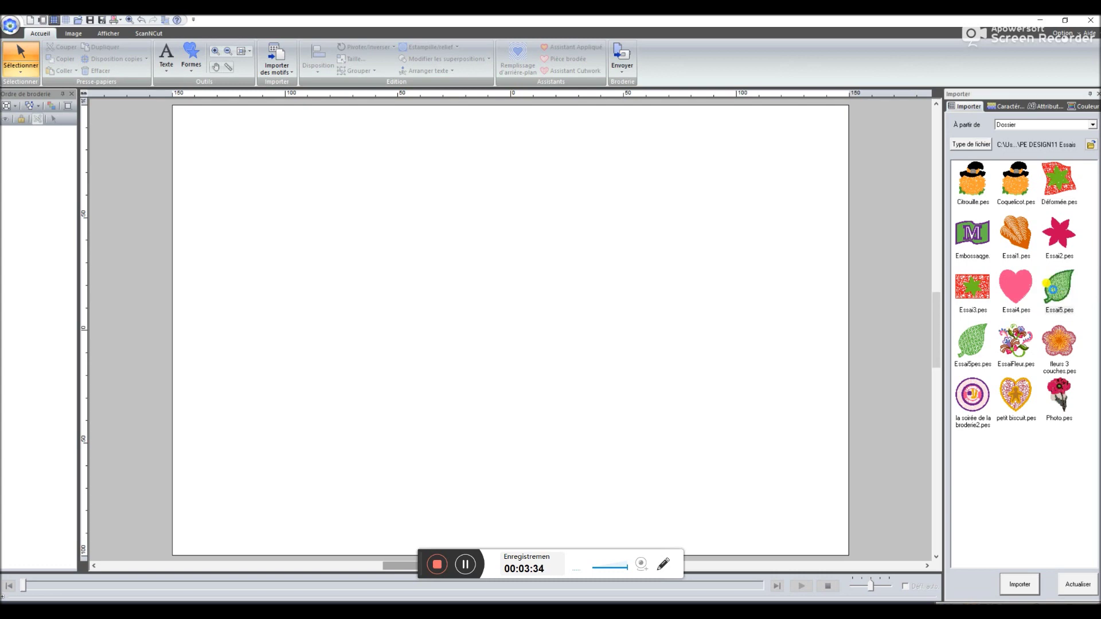
# Import Essai5.pes and show the leaf's editable points and curved stitch-direction line with the point selection tool
pyautogui.doubleClick(1053, 293)
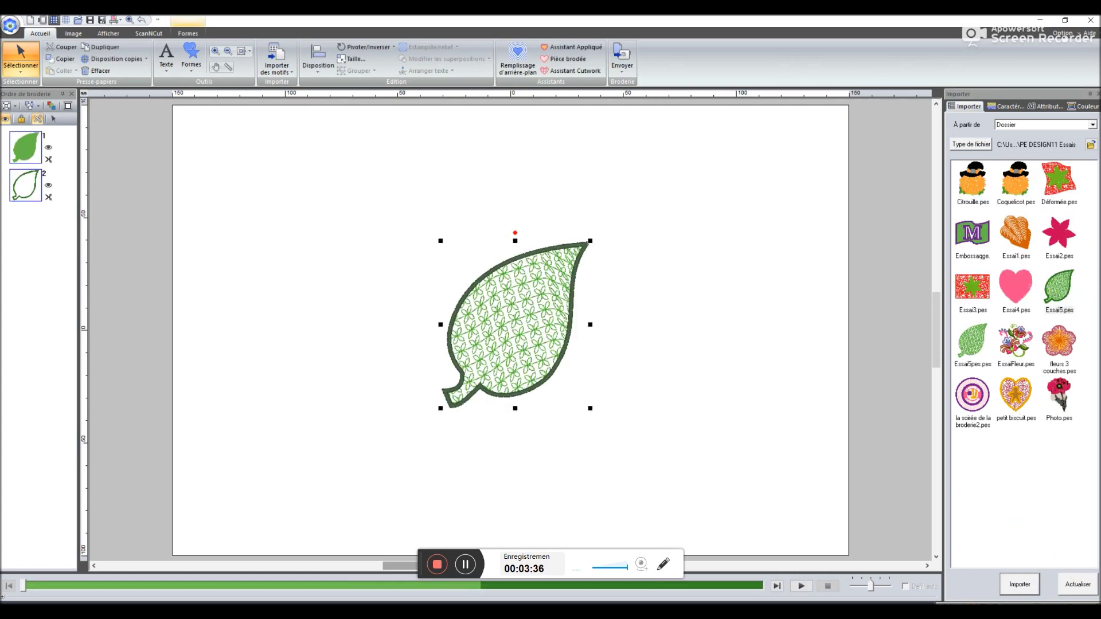
pyautogui.scroll(2, 510, 329)
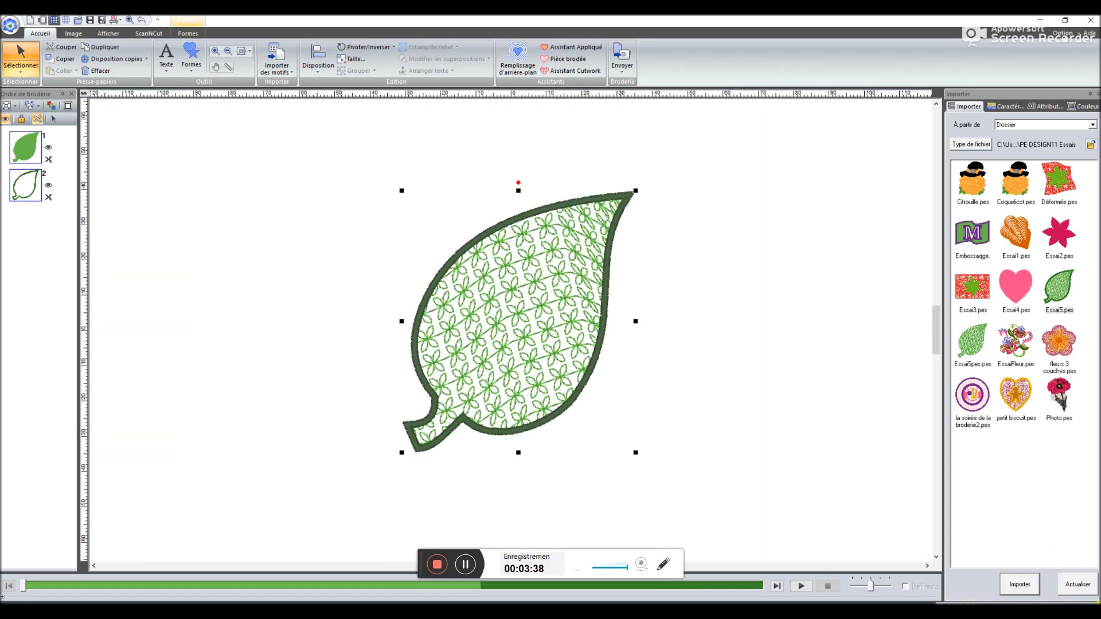
pyautogui.scroll(2, 509, 331)
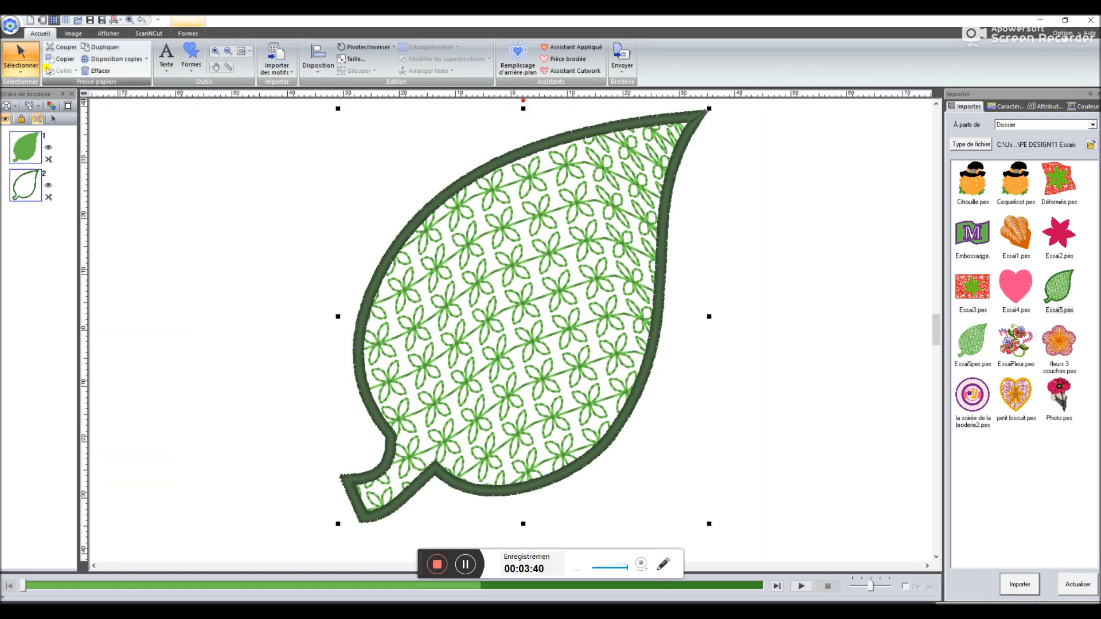
pyautogui.click(23, 70)
pyautogui.click(35, 100)
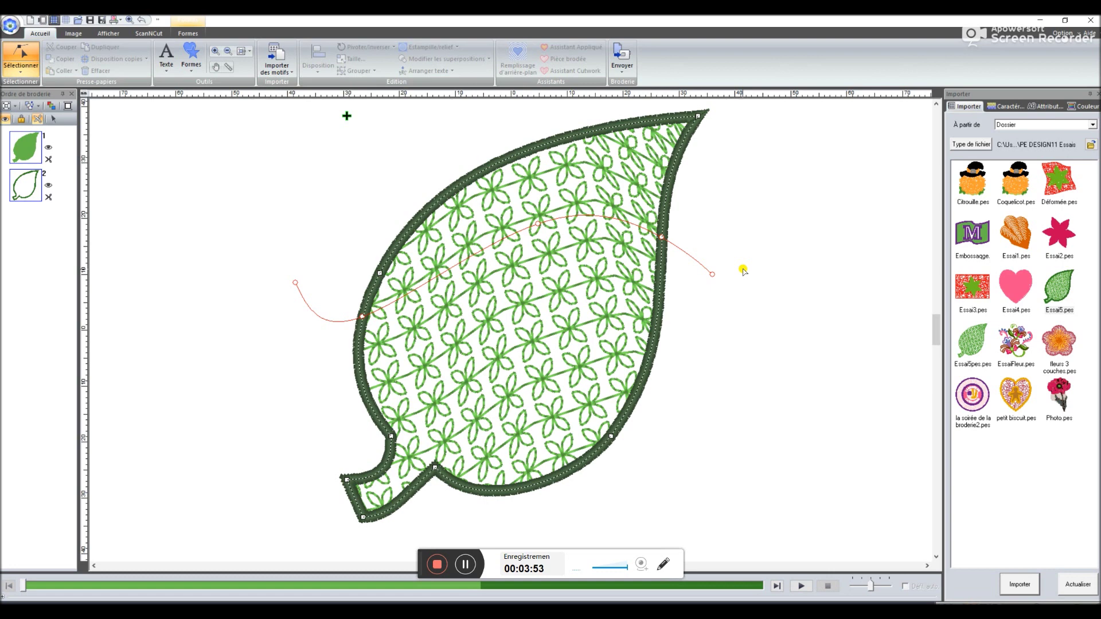
# Start a new design without saving the leaf, and import Photo.pes to show the whole embroidered poppy
pyautogui.click(27, 20)
pyautogui.click(574, 341)
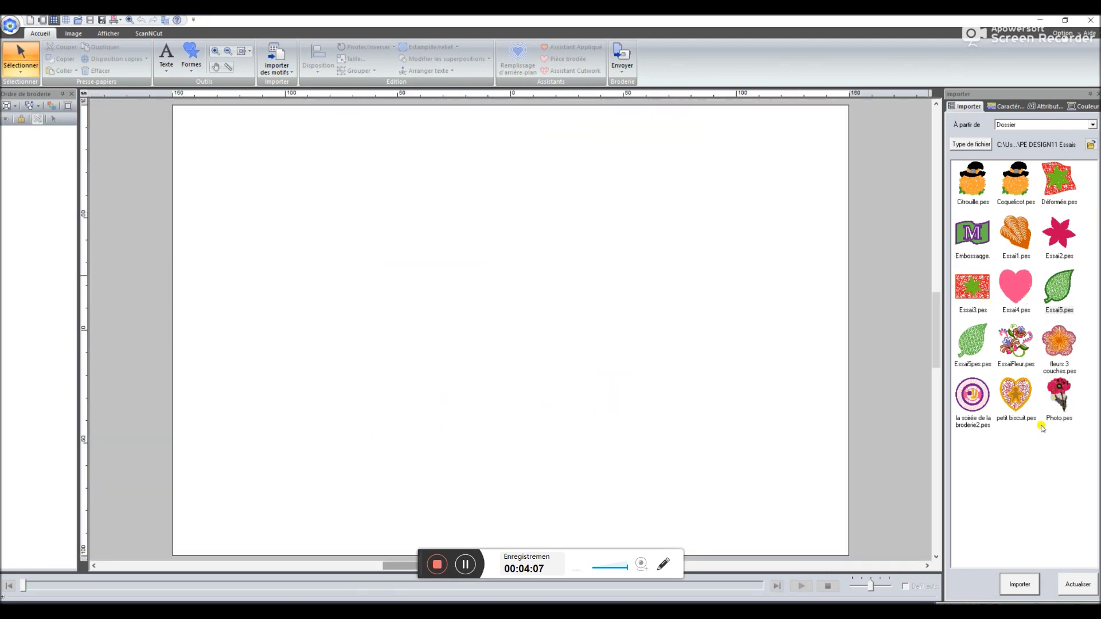
pyautogui.doubleClick(1059, 395)
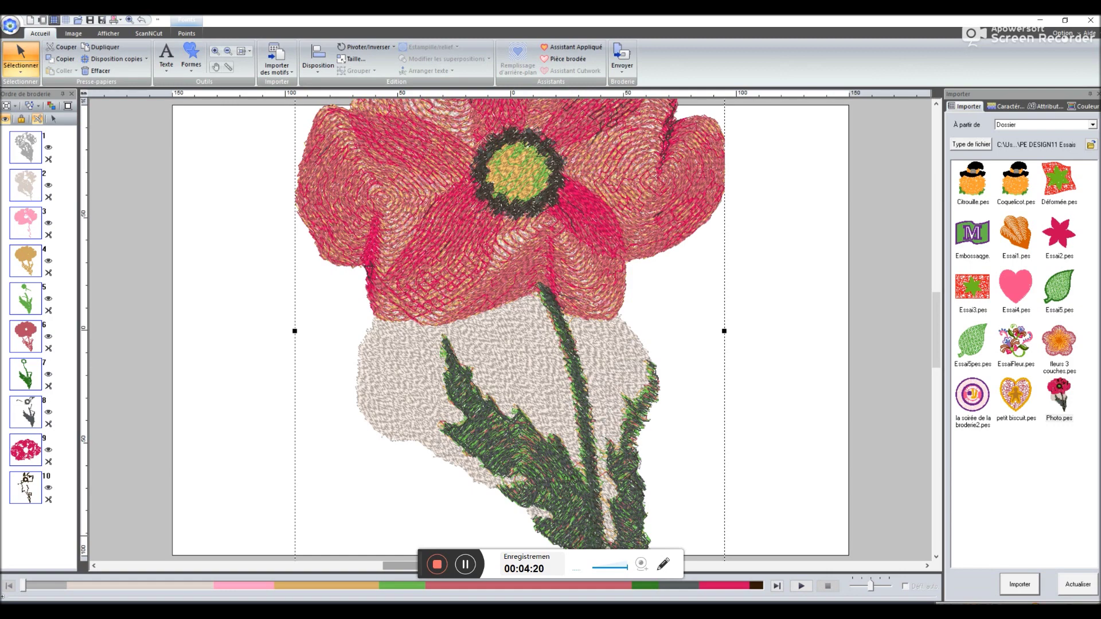
pyautogui.click(1034, 608)
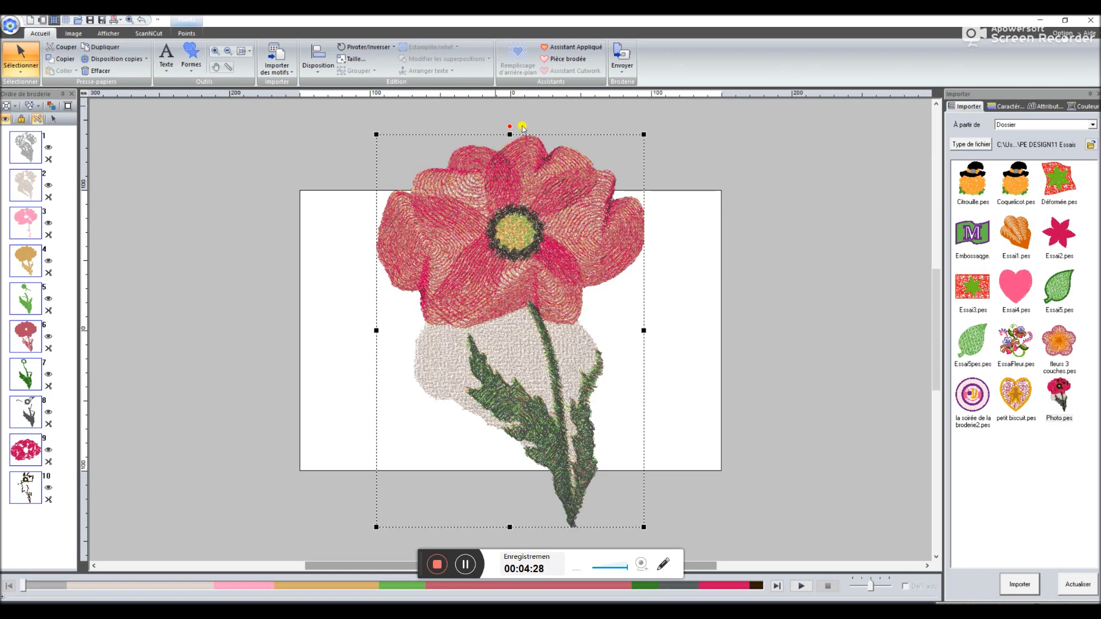
# Rotate the 300 x 200 mm hoop page by 90 degrees in the design settings
pyautogui.click(41, 21)
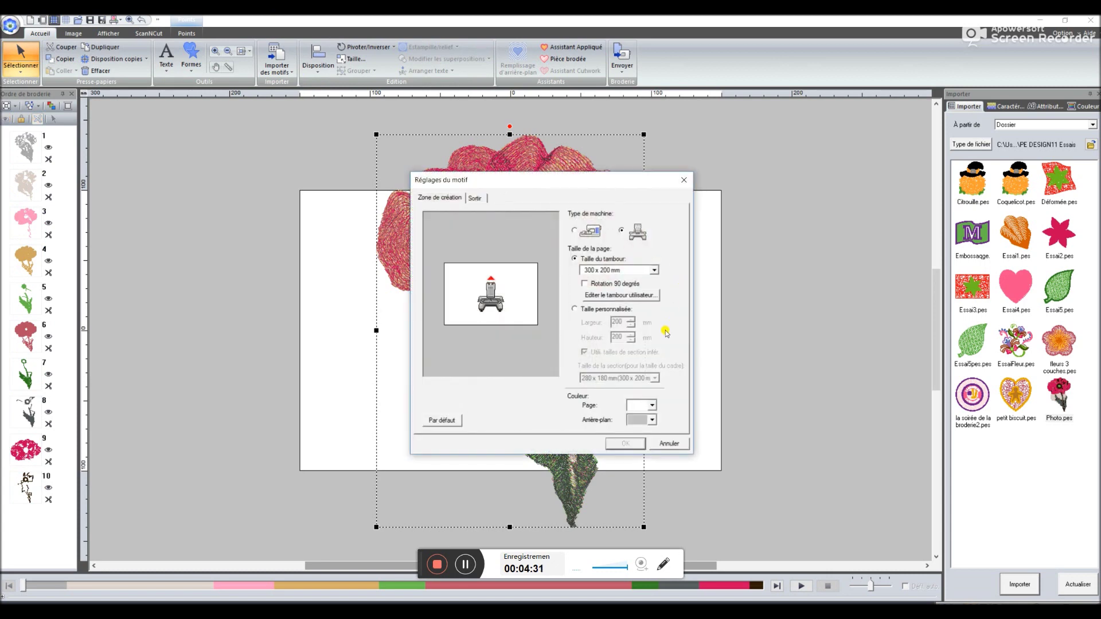
pyautogui.click(584, 283)
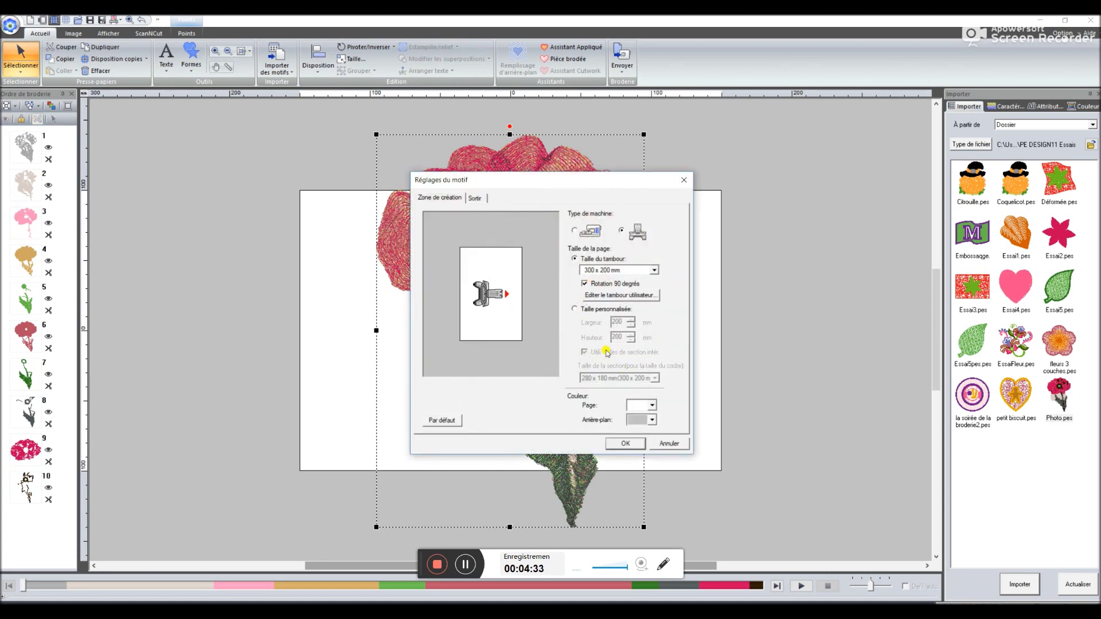
pyautogui.click(625, 443)
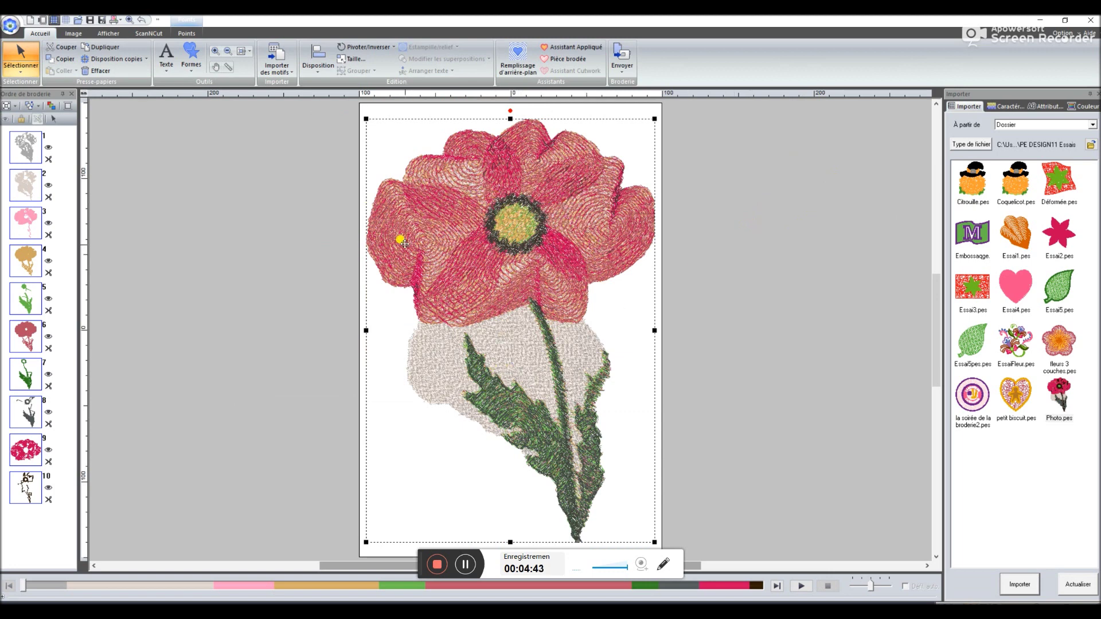
pyautogui.click(638, 138)
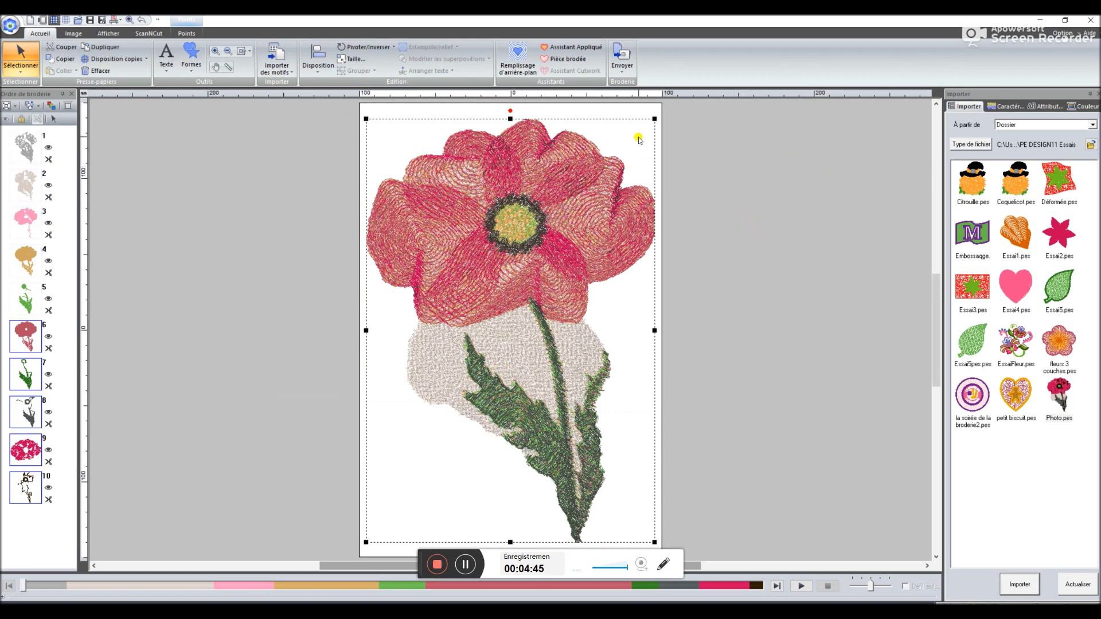
pyautogui.rightClick(638, 138)
pyautogui.moveTo(674, 182)
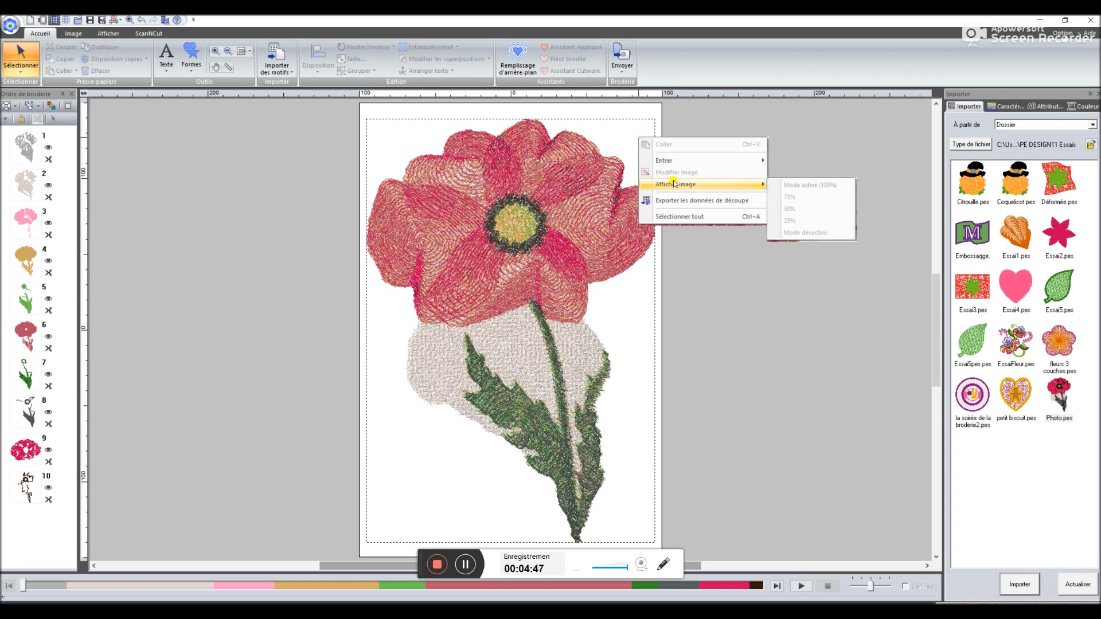
pyautogui.click(233, 229)
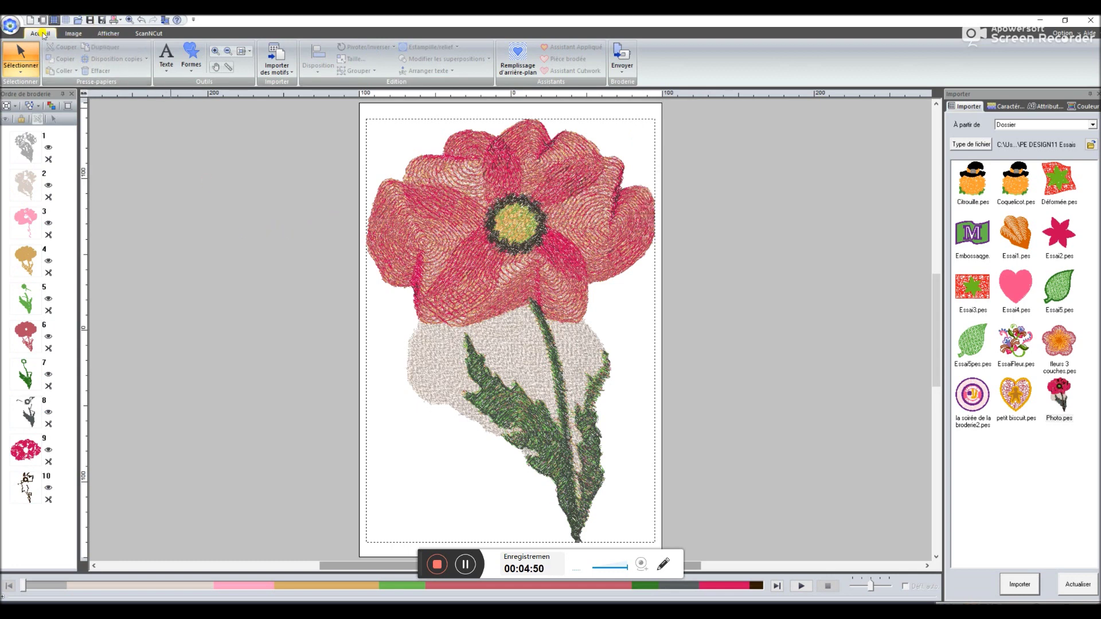
# Open the image file Coquelicots brodé.jpg and move it to the right of the poppy design for comparison
pyautogui.click(69, 35)
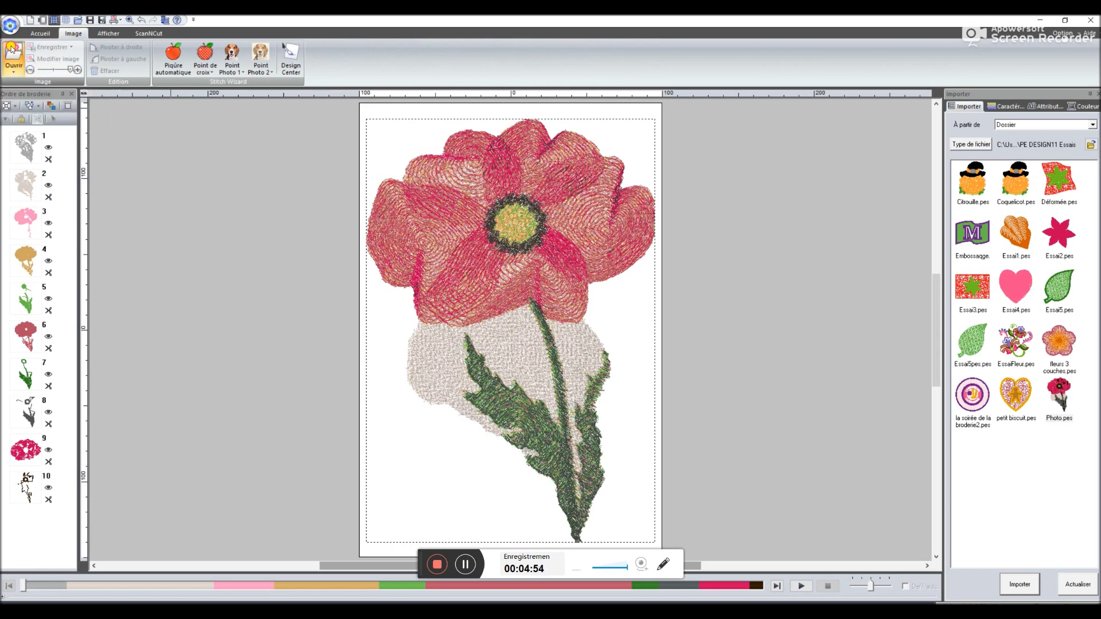
pyautogui.click(17, 69)
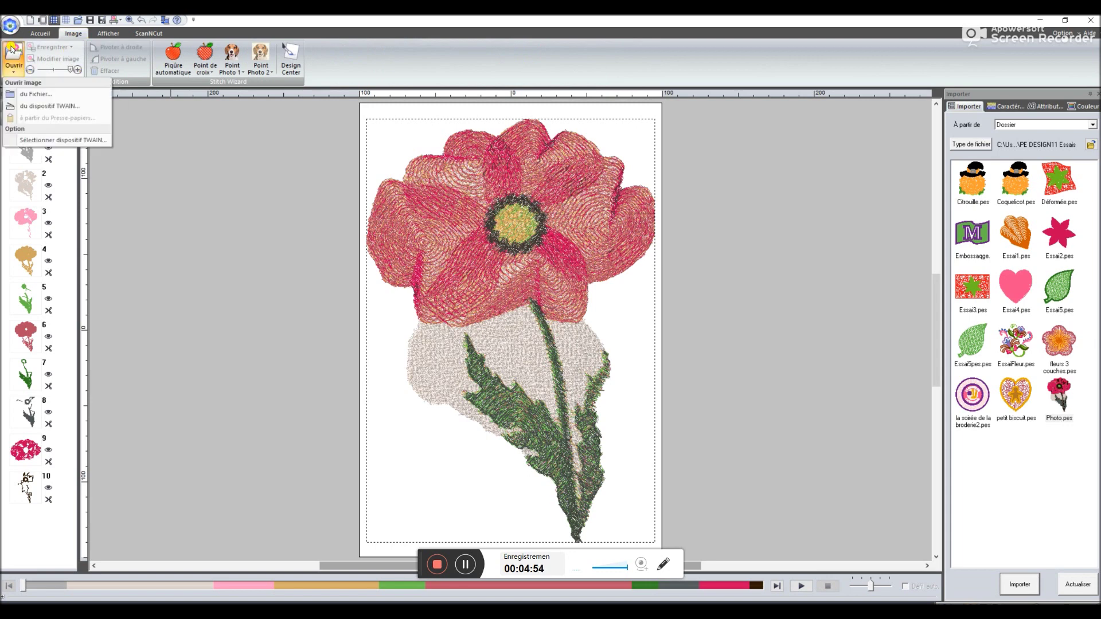
pyautogui.click(35, 95)
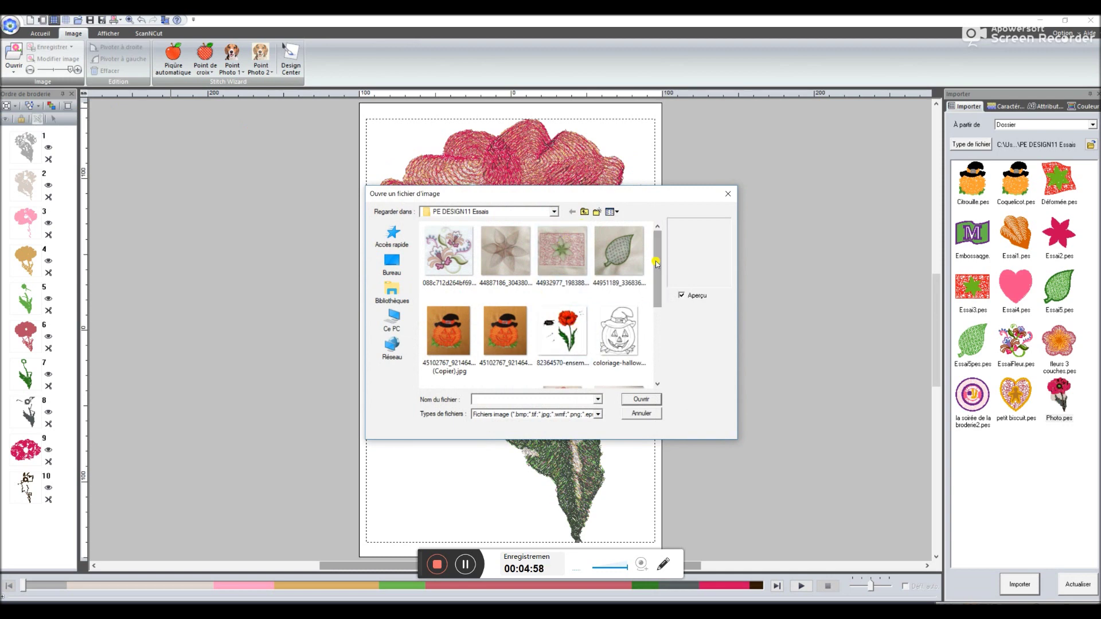
pyautogui.moveTo(657, 263); pyautogui.dragTo(656, 323)
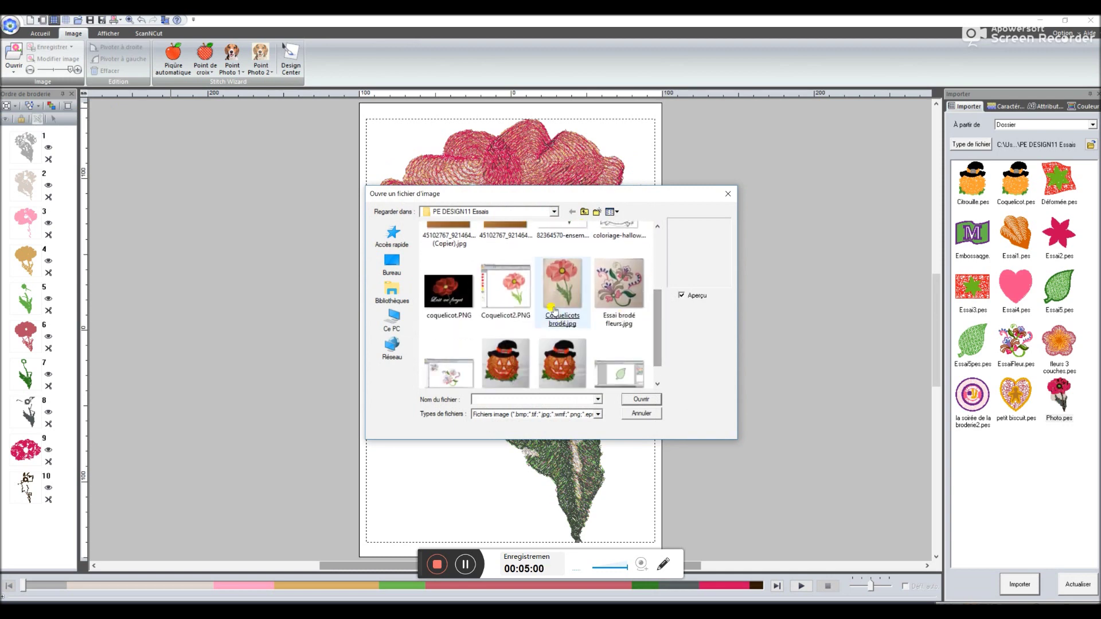
pyautogui.doubleClick(570, 290)
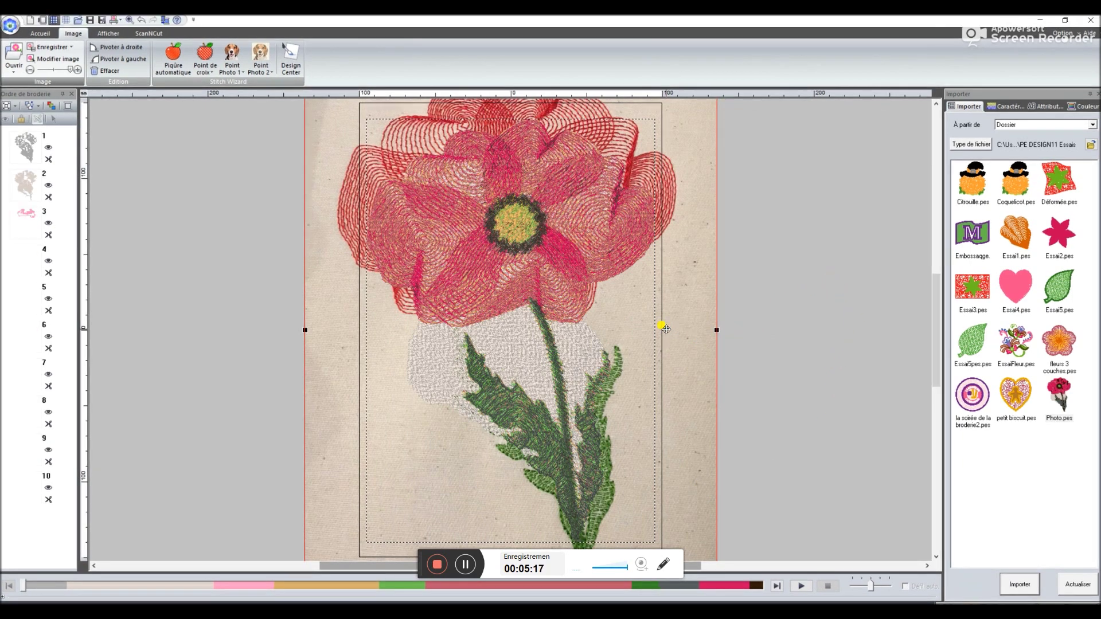
pyautogui.moveTo(652, 533); pyautogui.dragTo(900, 575)
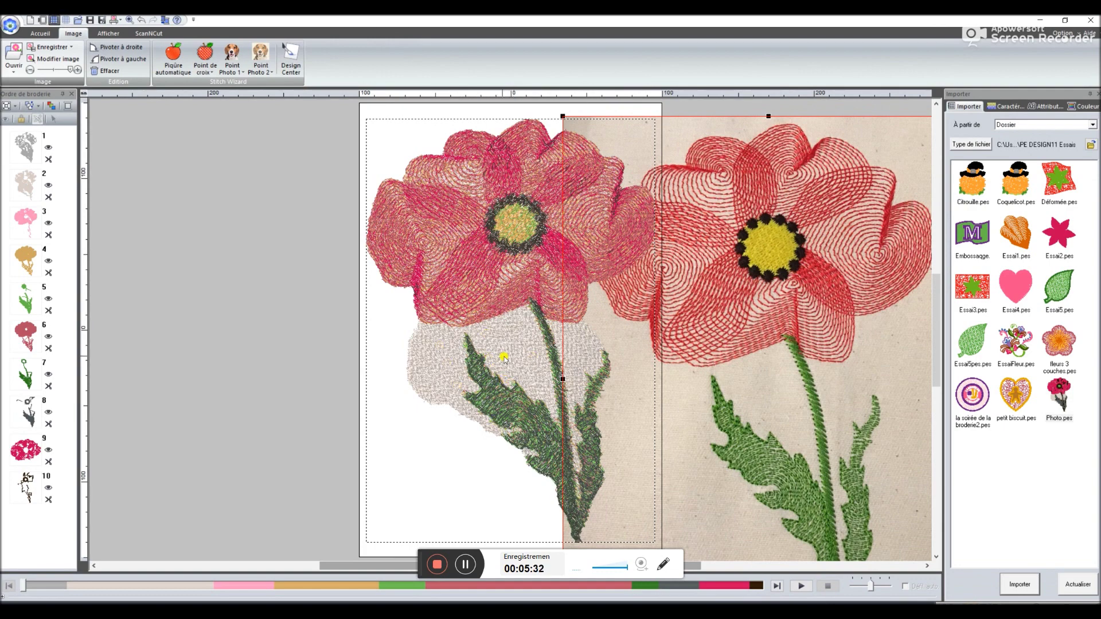
pyautogui.click(462, 363)
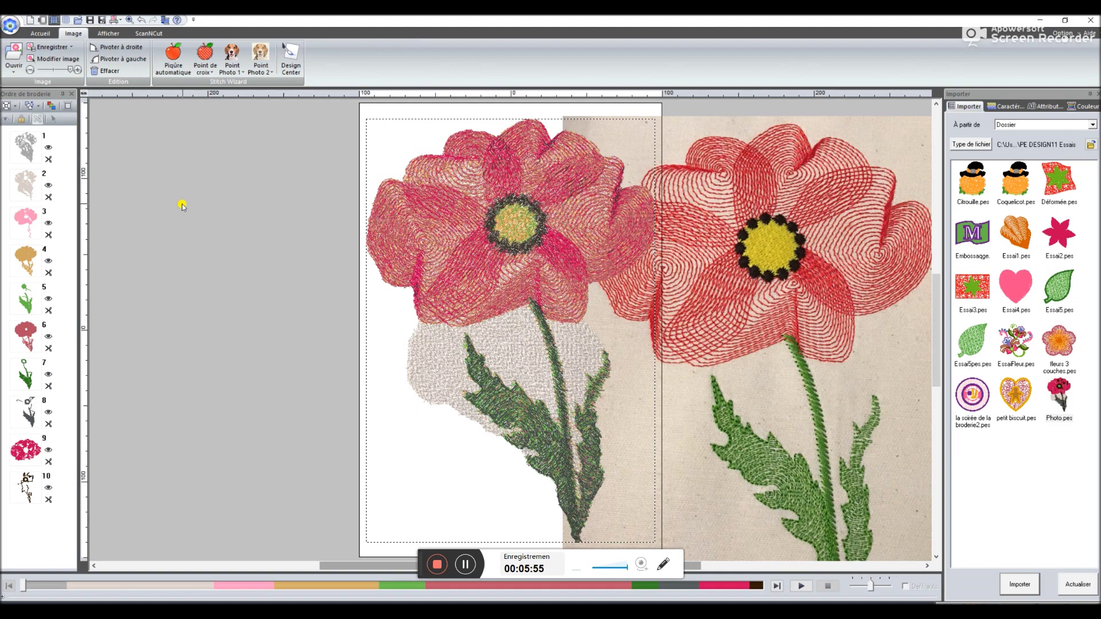
# Start a new design without saving, and open Coquelicots brodé.jpg on its own to view the stitched poppy
pyautogui.click(31, 21)
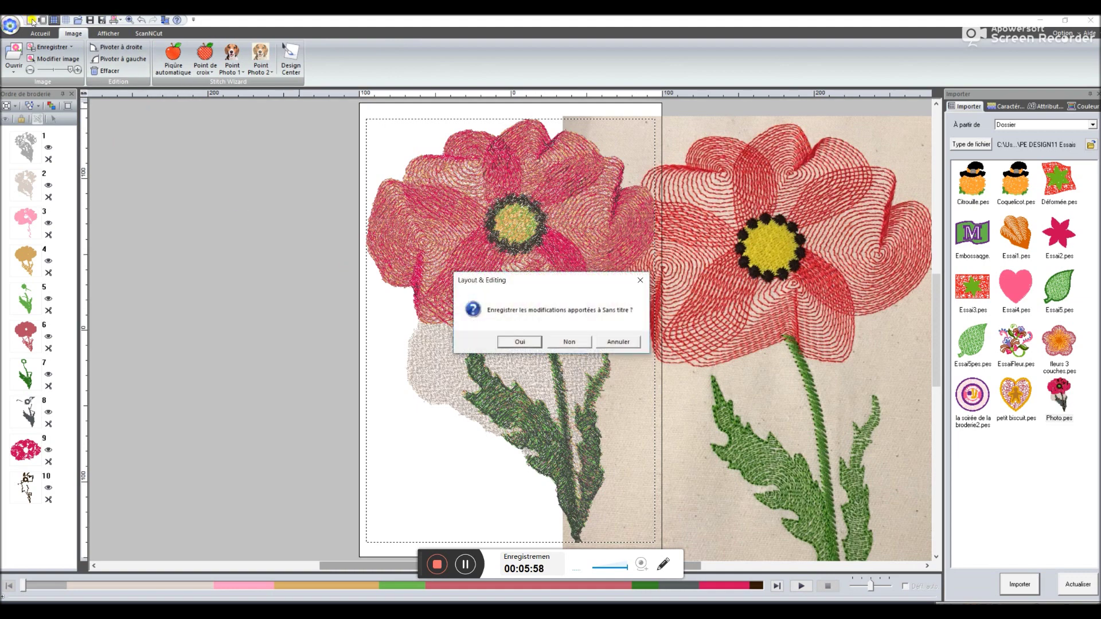
pyautogui.click(560, 342)
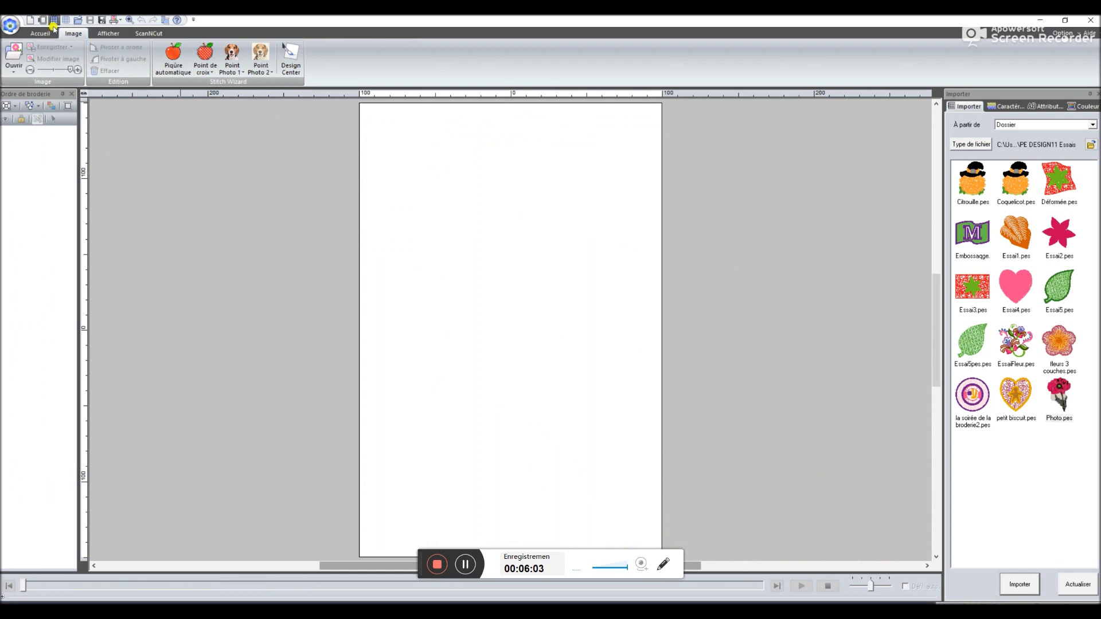
pyautogui.click(4, 51)
pyautogui.click(43, 95)
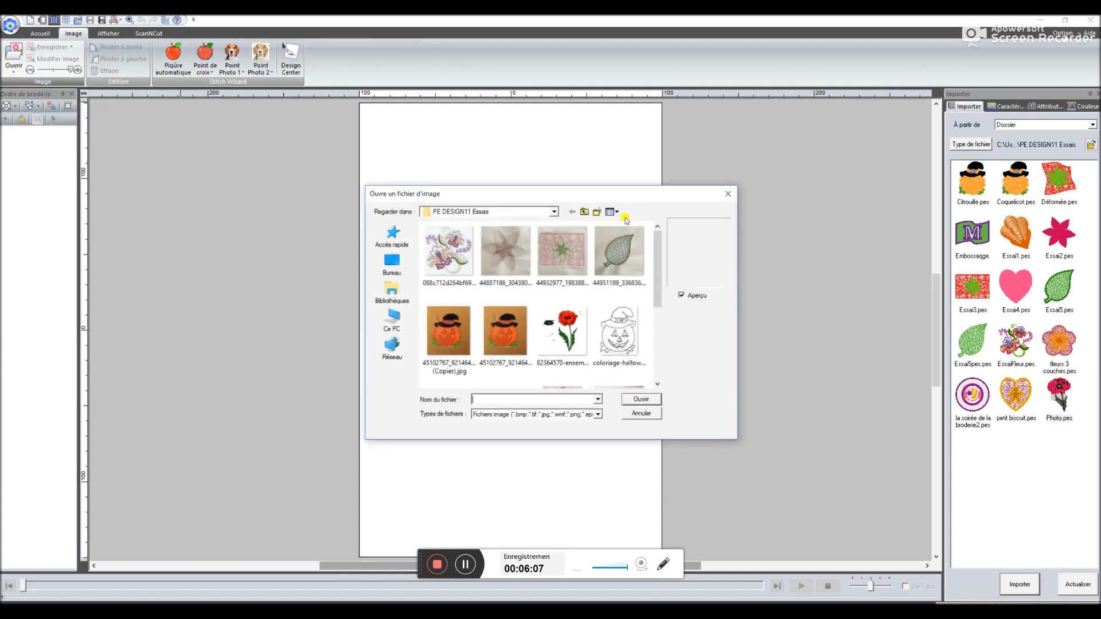
pyautogui.moveTo(658, 297); pyautogui.dragTo(651, 342)
pyautogui.click(564, 316)
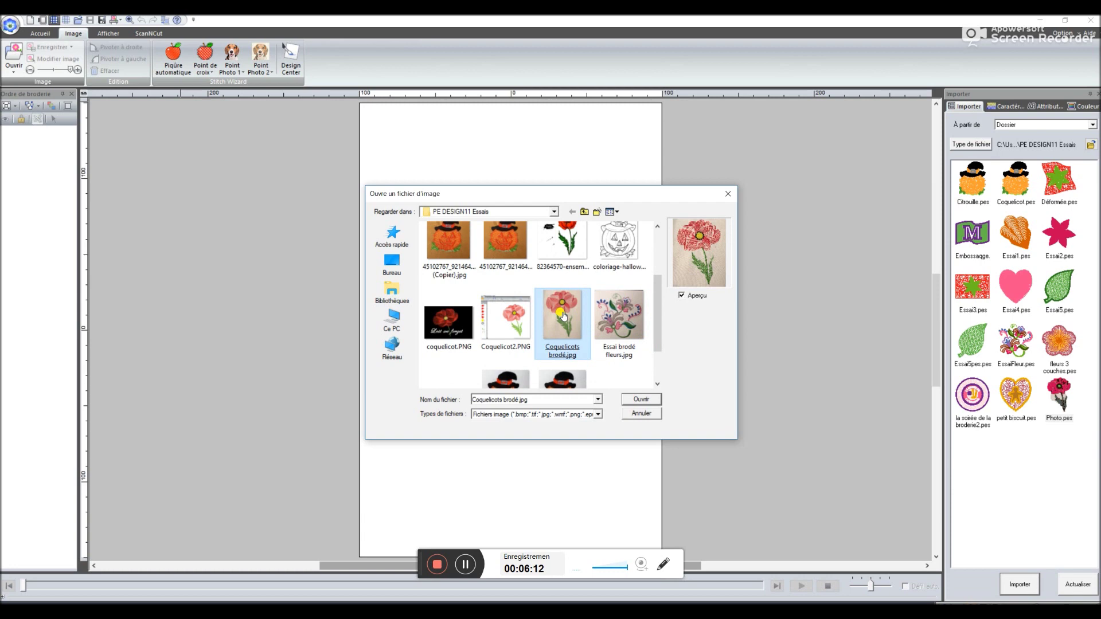
pyautogui.doubleClick(564, 315)
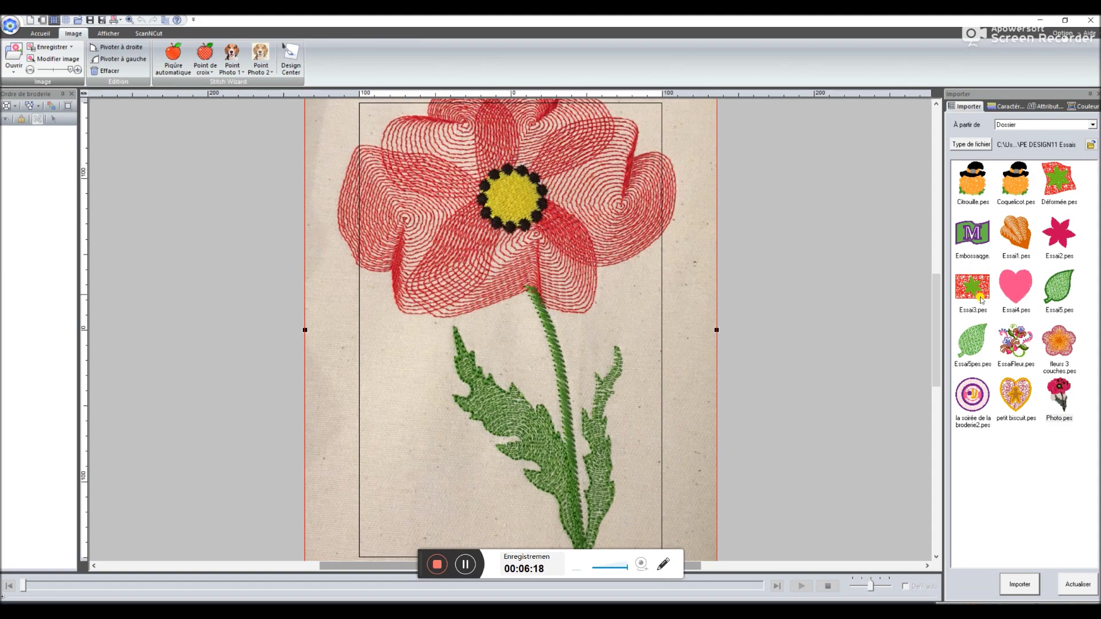
pyautogui.moveTo(936, 288); pyautogui.dragTo(933, 282)
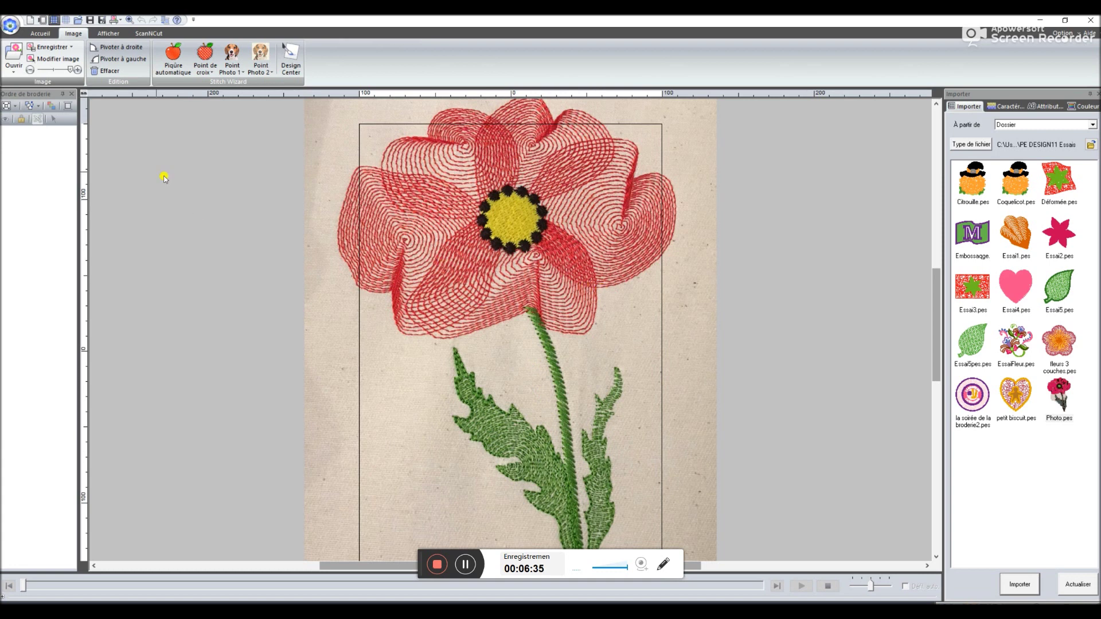
# Start a new design without saving, and import petit biscuit.pes to show the heart with the gingerbread man
pyautogui.click(30, 22)
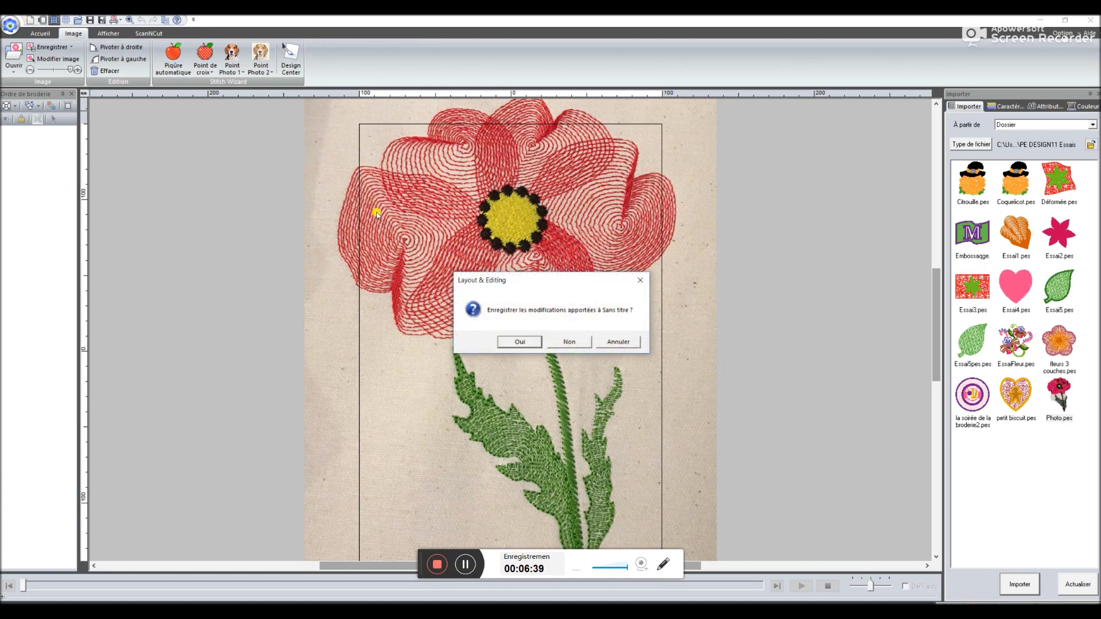
pyautogui.click(583, 344)
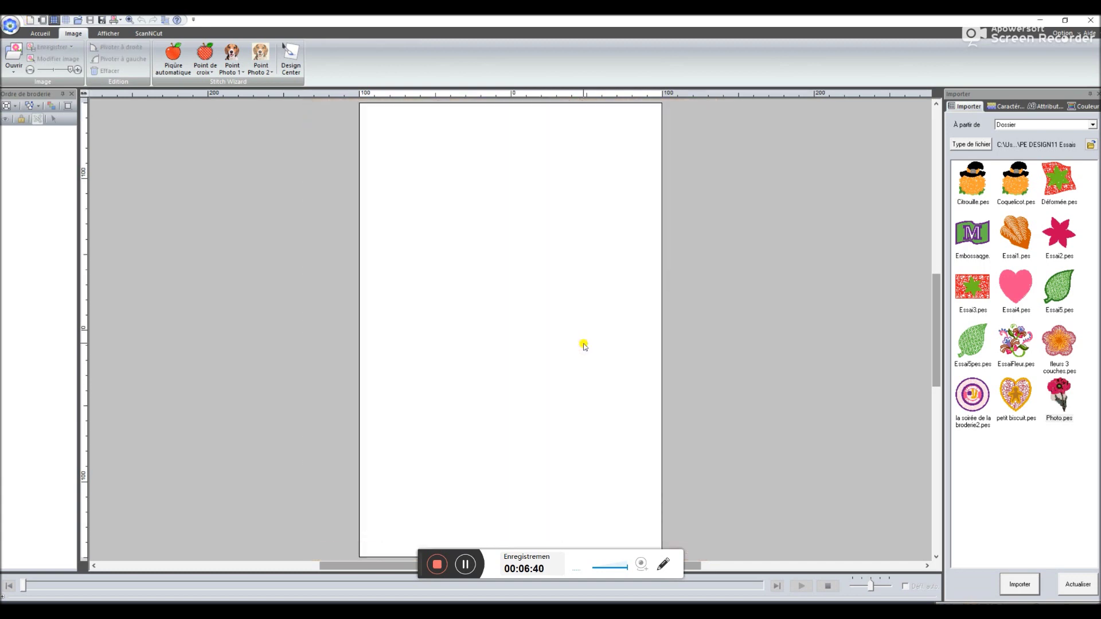
pyautogui.click(1030, 475)
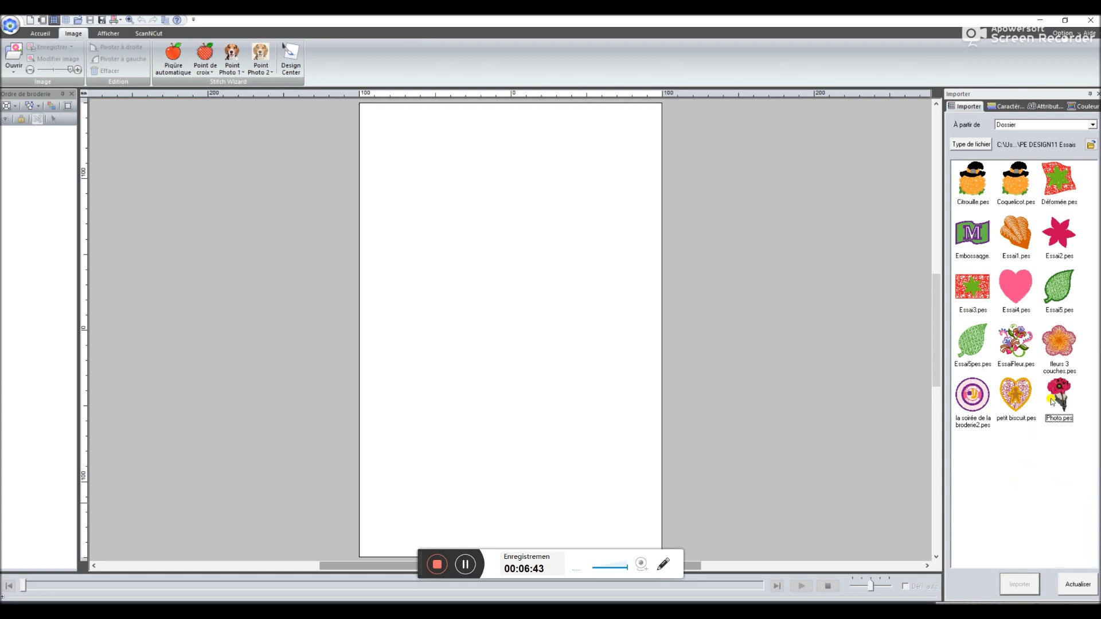
pyautogui.moveTo(1015, 396); pyautogui.dragTo(554, 297)
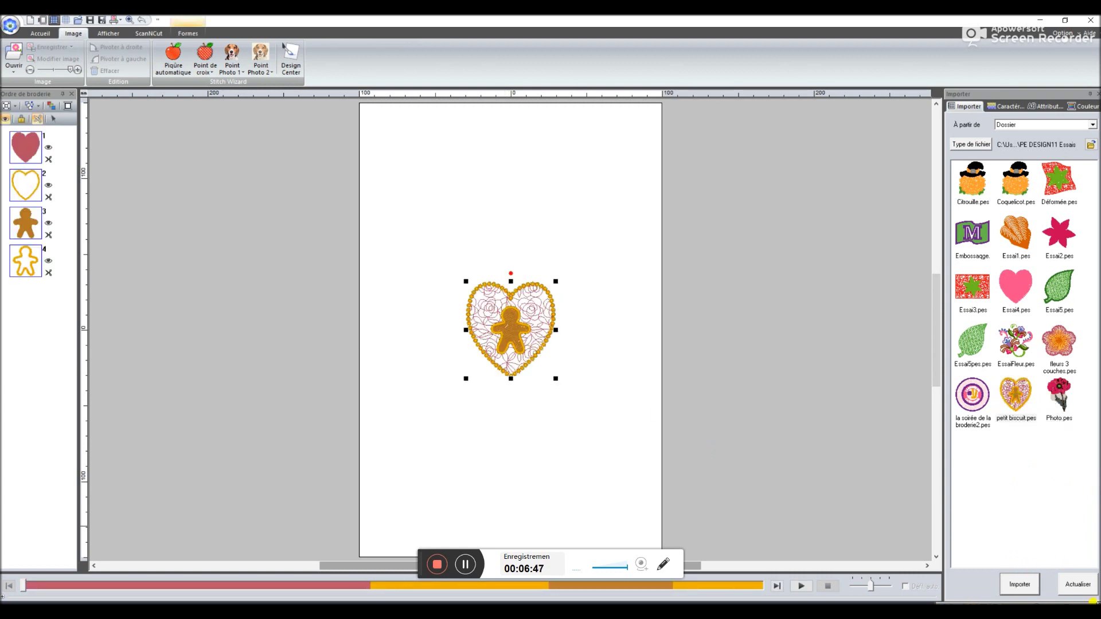
pyautogui.click(1092, 604)
pyautogui.click(1092, 604)
pyautogui.click(1092, 604)
pyautogui.click(1092, 604)
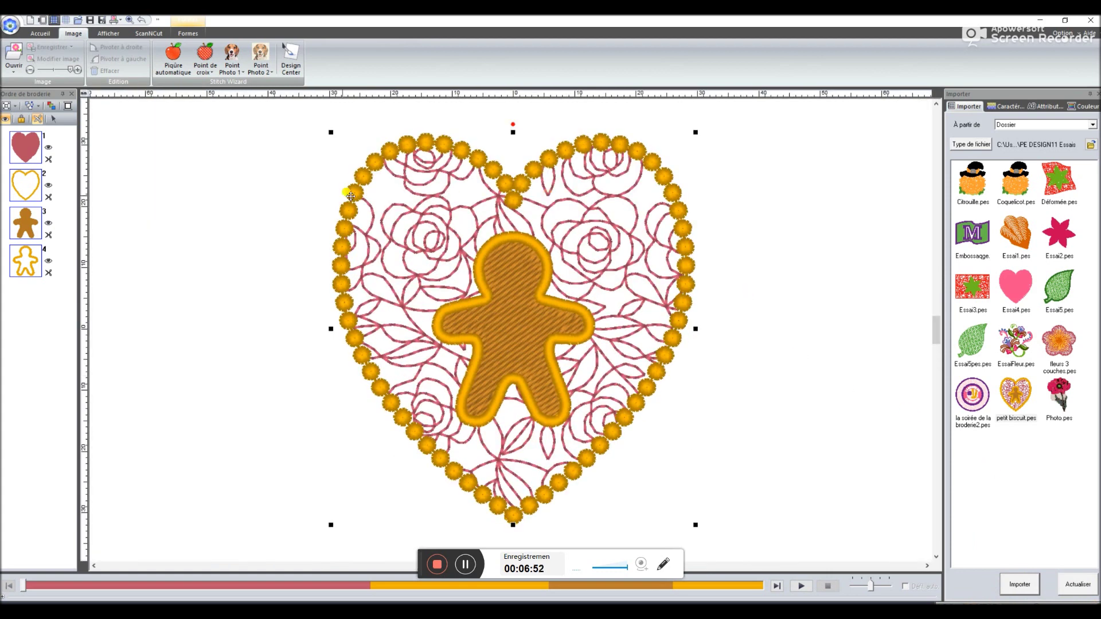
# Draw a predefined gingerbread man shape about 18 mm wide to the left of the heart
pyautogui.click(203, 157)
pyautogui.click(40, 34)
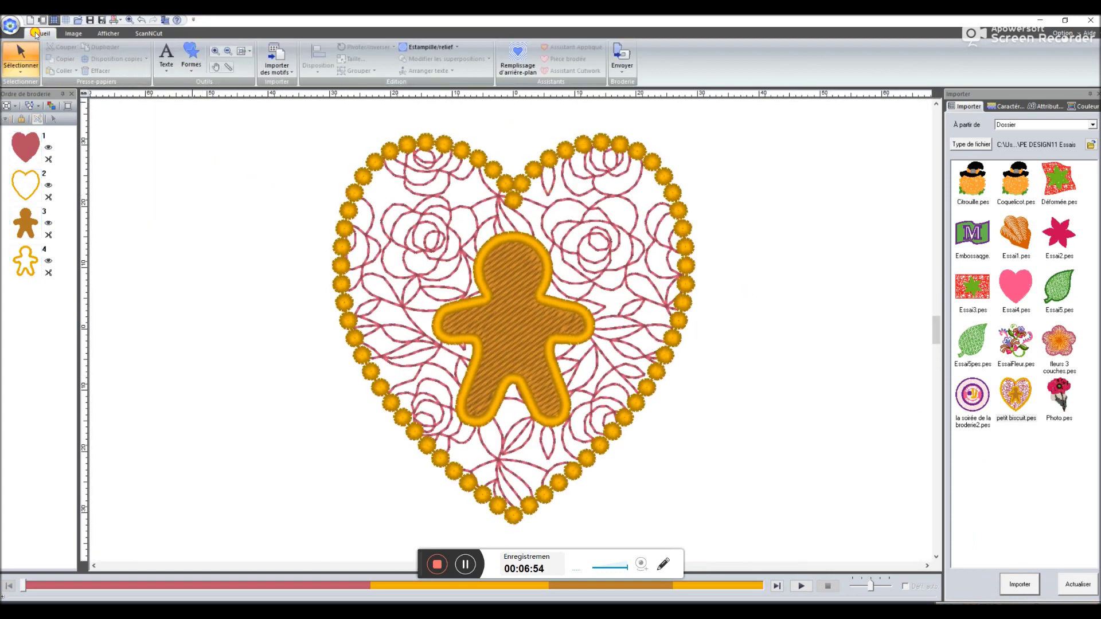
pyautogui.click(193, 74)
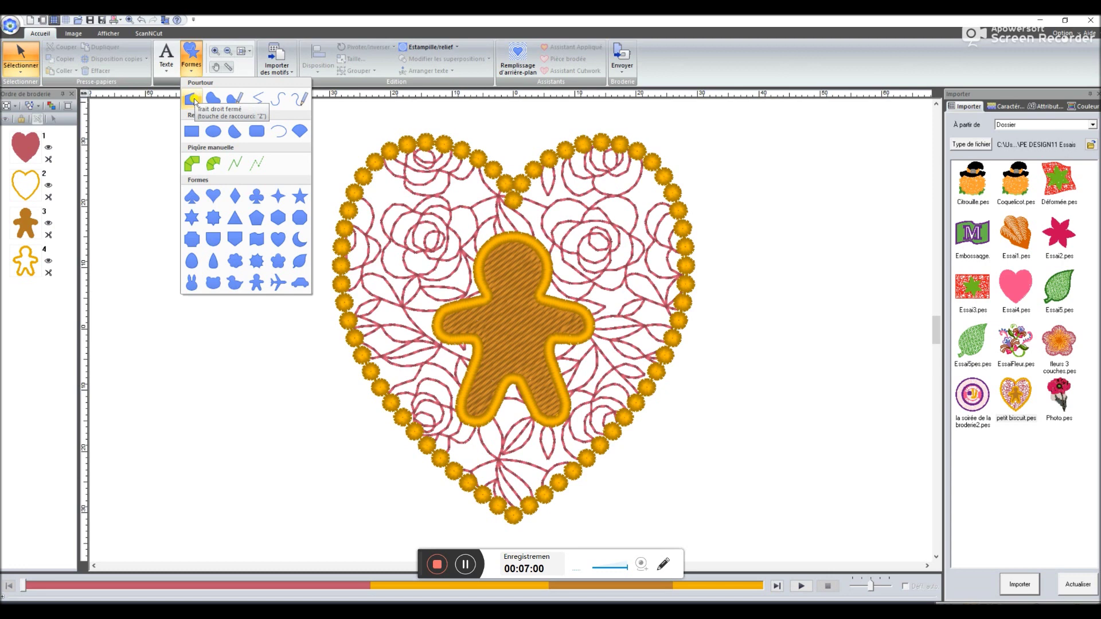
pyautogui.click(271, 285)
pyautogui.moveTo(175, 319); pyautogui.dragTo(288, 428)
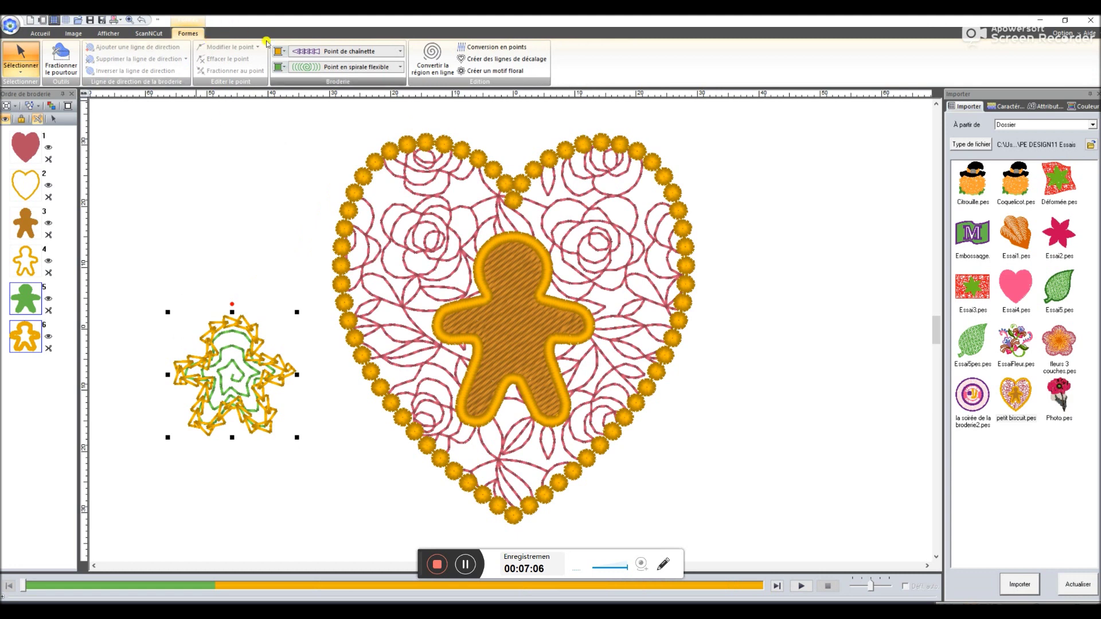
# Set the new gingerbread man's outline to Non cousu (tracé) and its region fill to Point remplissage
pyautogui.click(400, 51)
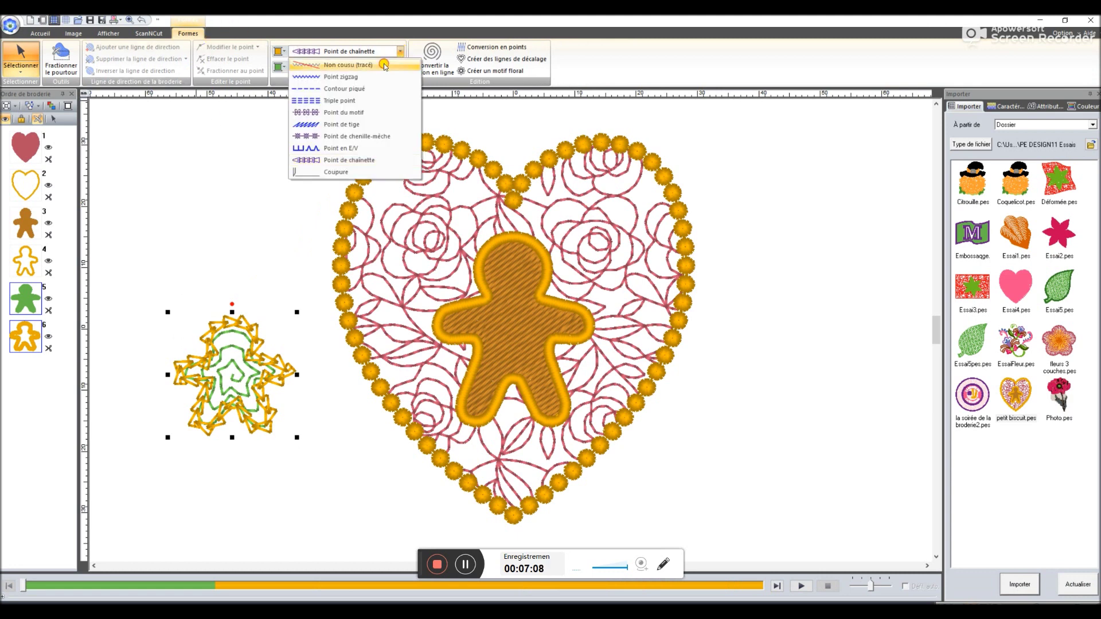
pyautogui.click(390, 162)
pyautogui.click(400, 67)
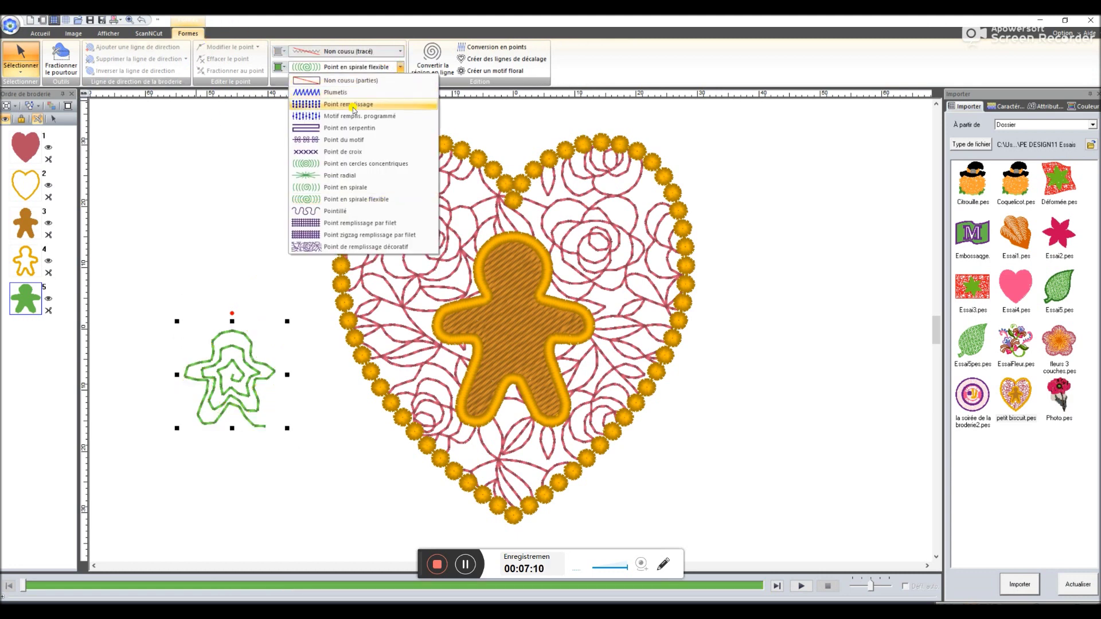
pyautogui.click(353, 105)
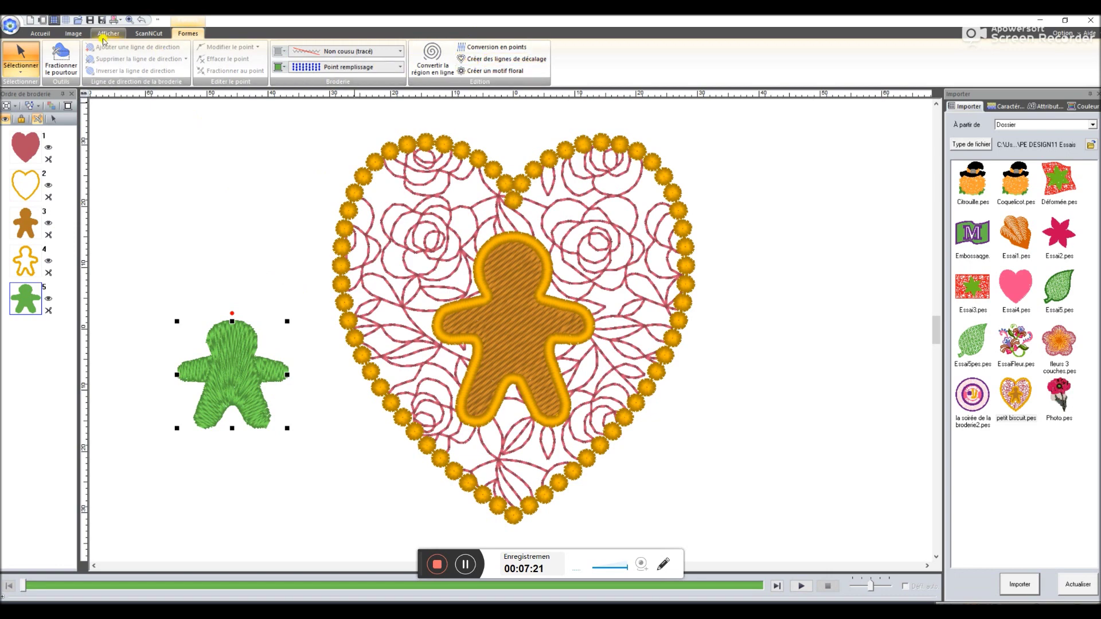
# Preview the background fill assistant around the green gingerbread man, trying each fill type and viewing the Remplissage décoratif settings without applying them
pyautogui.click(55, 35)
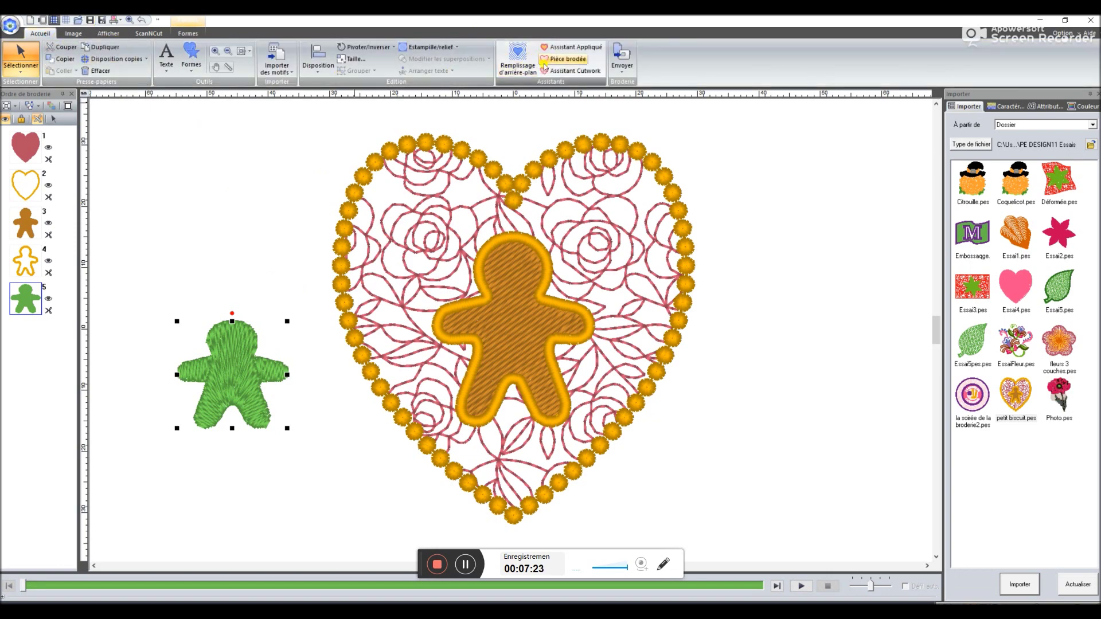
pyautogui.click(518, 60)
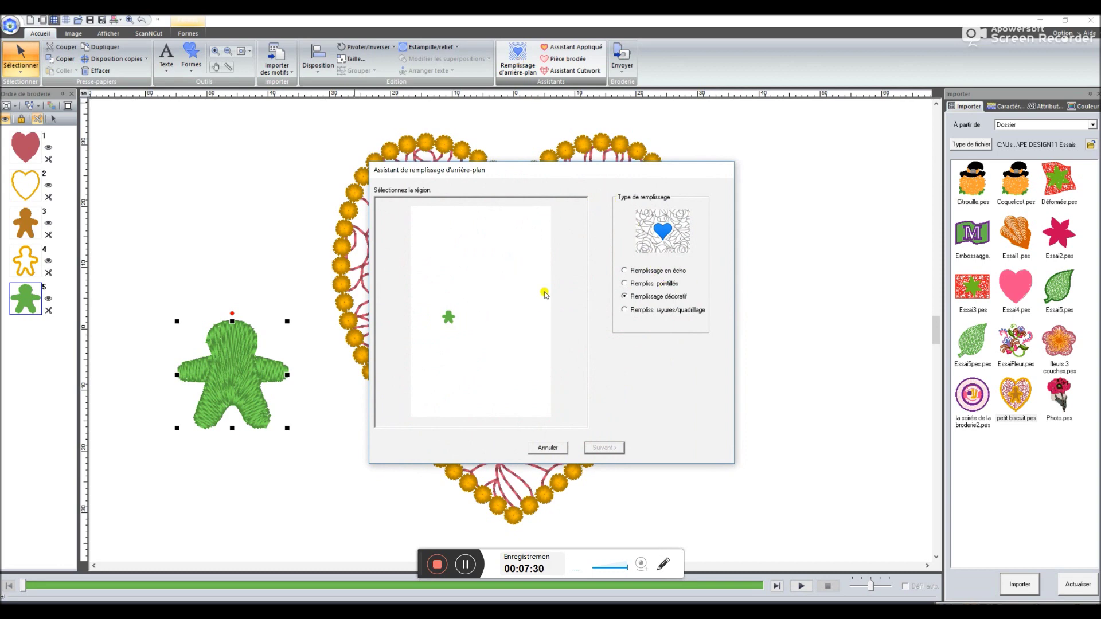
pyautogui.click(463, 325)
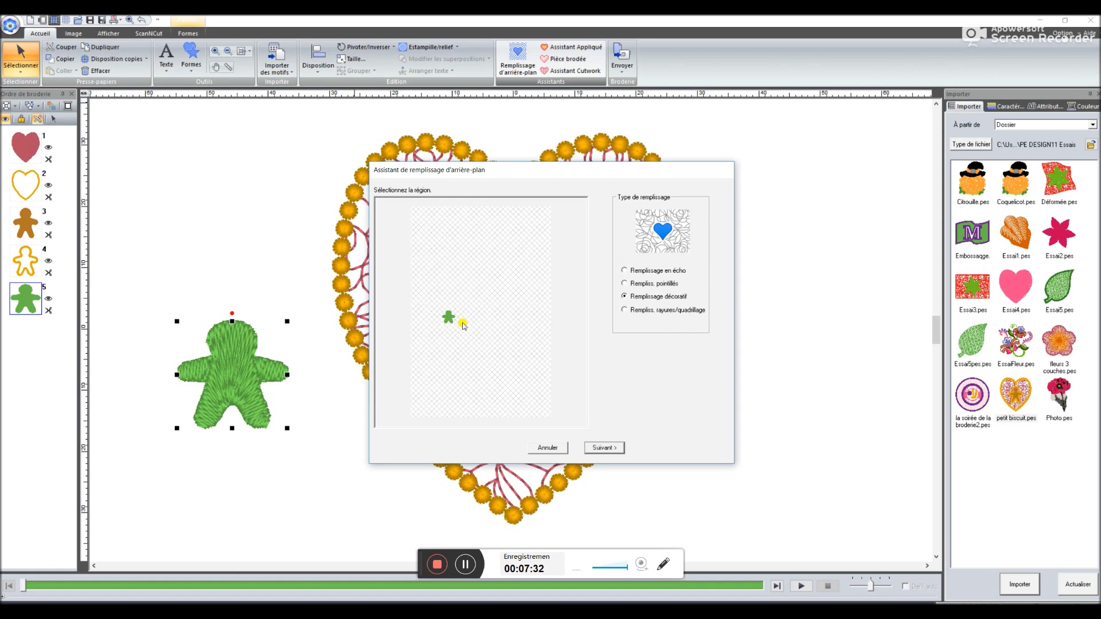
pyautogui.click(625, 271)
pyautogui.click(626, 284)
pyautogui.click(624, 297)
pyautogui.click(625, 311)
pyautogui.click(625, 296)
pyautogui.click(610, 448)
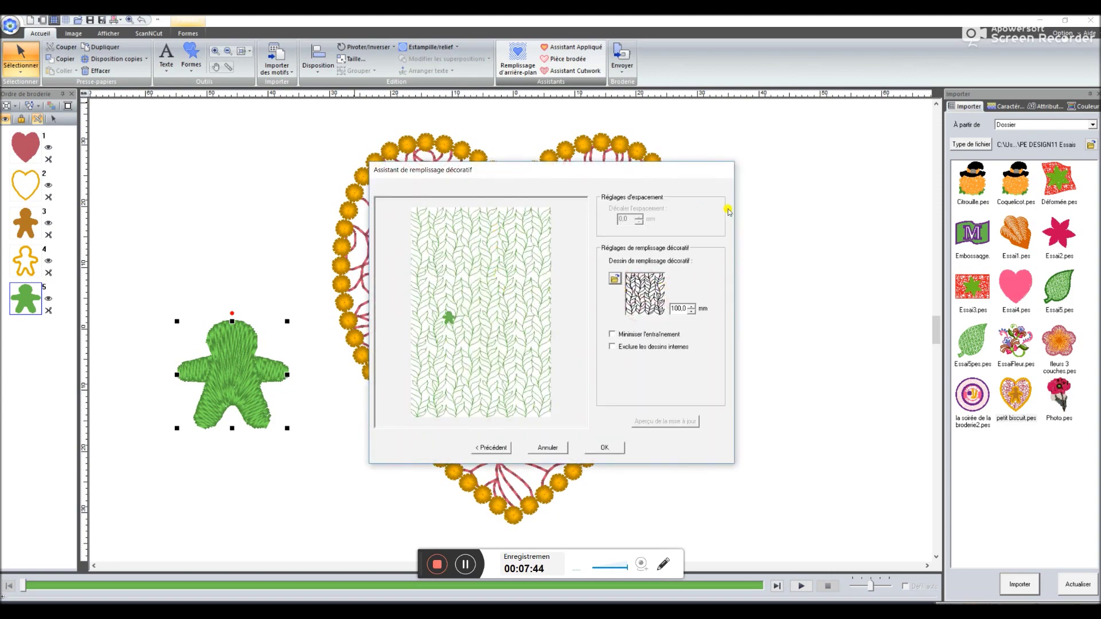
pyautogui.click(551, 449)
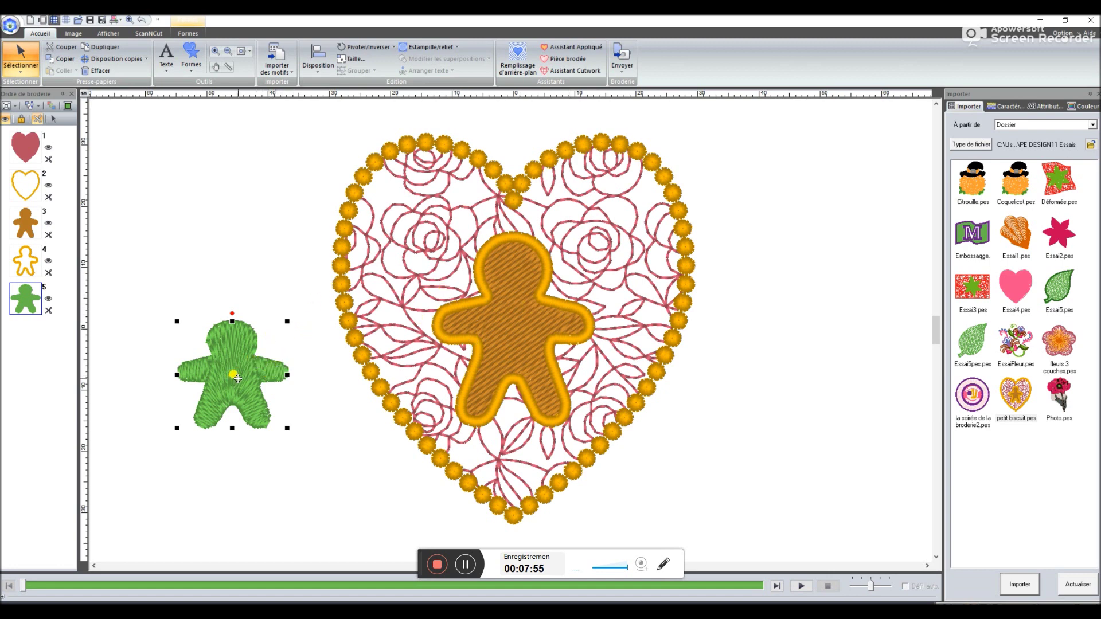
# Delete the green gingerbread man, and start a new design without saving
pyautogui.press('Delete')
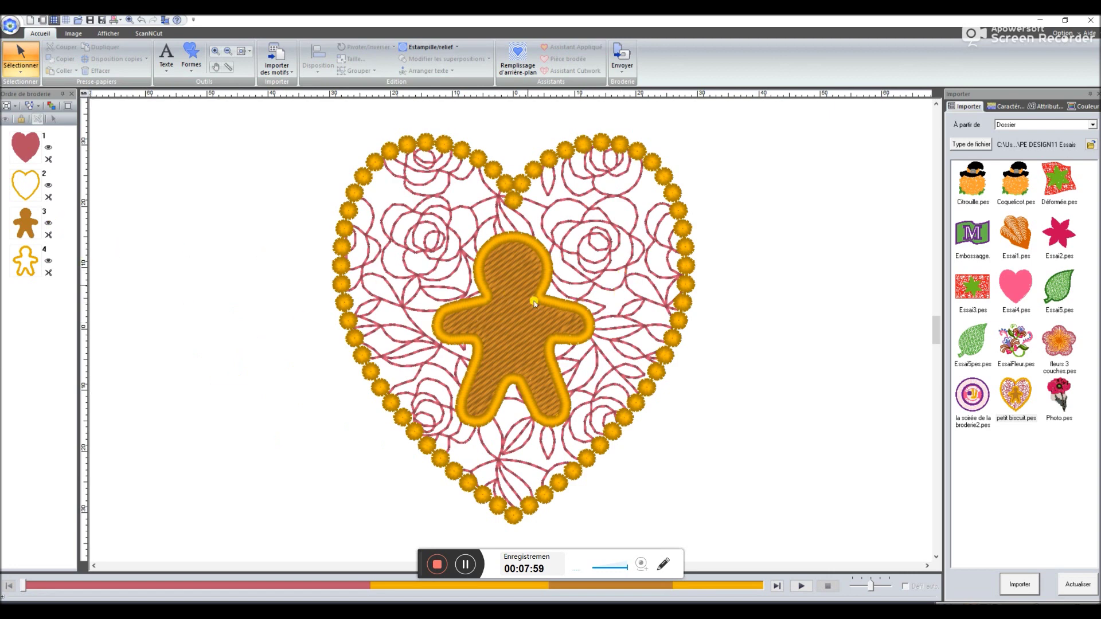
pyautogui.click(30, 22)
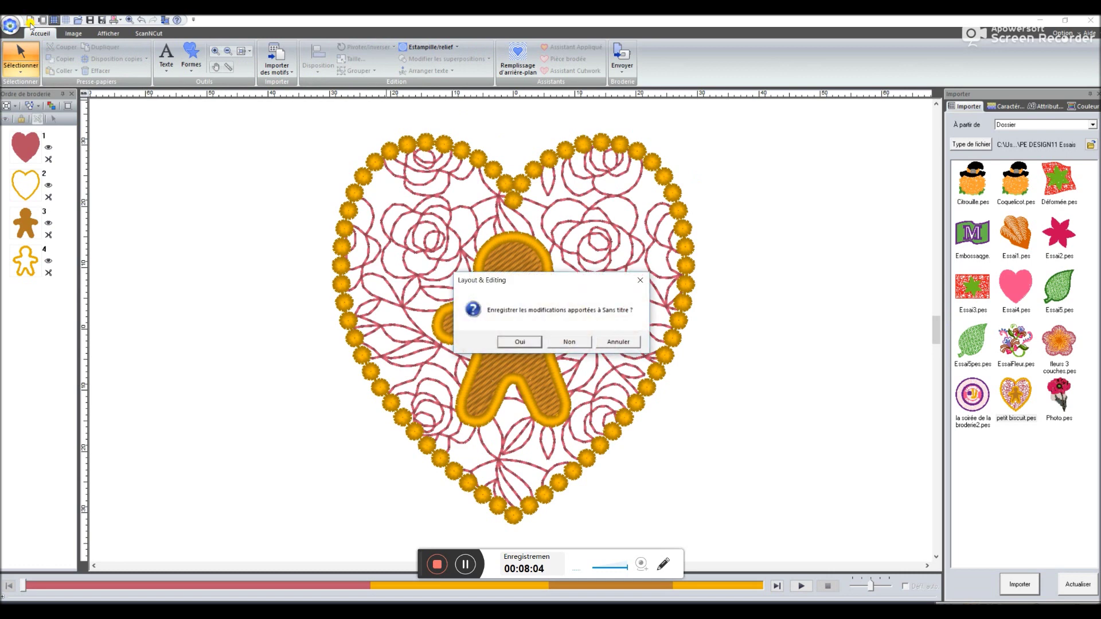
pyautogui.click(566, 343)
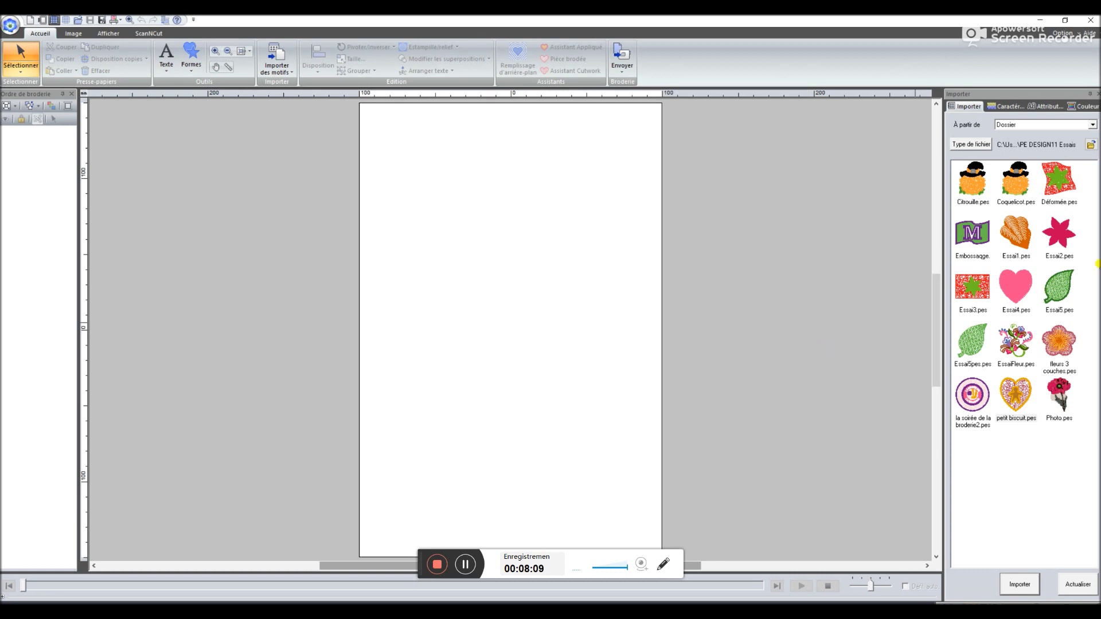
# Import the Embossaqge design to view the green grid-stitched flag with the letter M up close
pyautogui.doubleClick(969, 233)
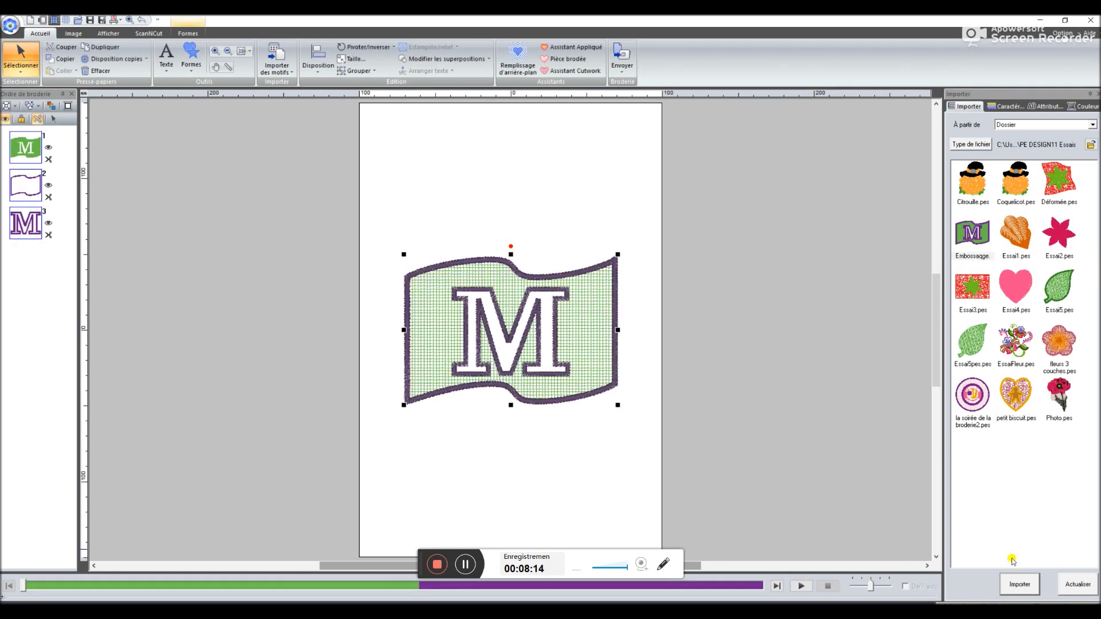
pyautogui.scroll(2, 510, 330)
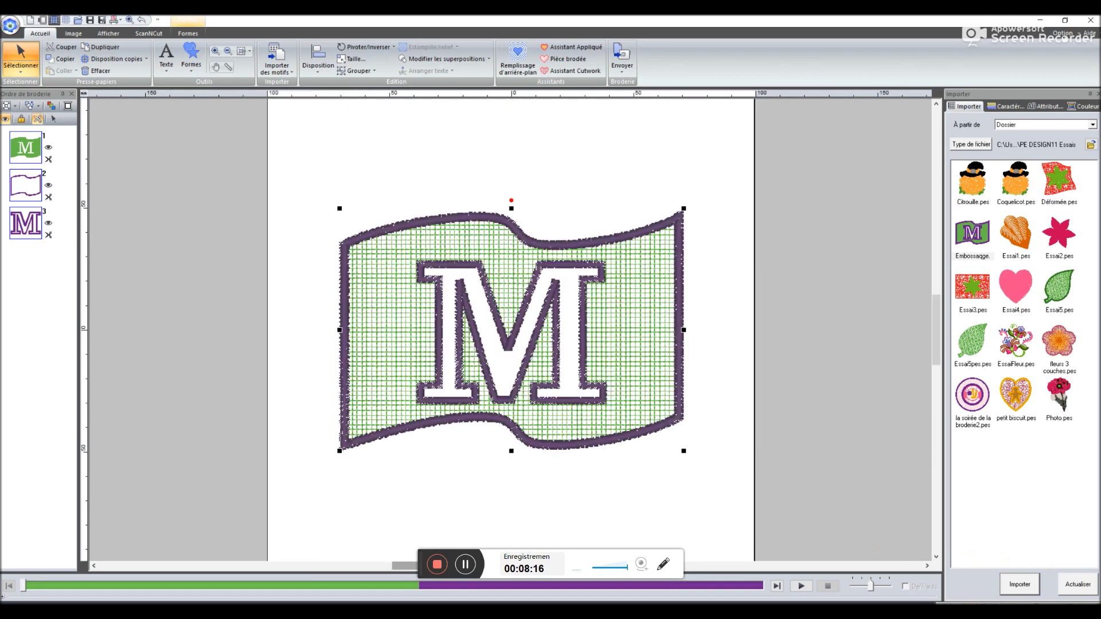
pyautogui.scroll(2, 510, 330)
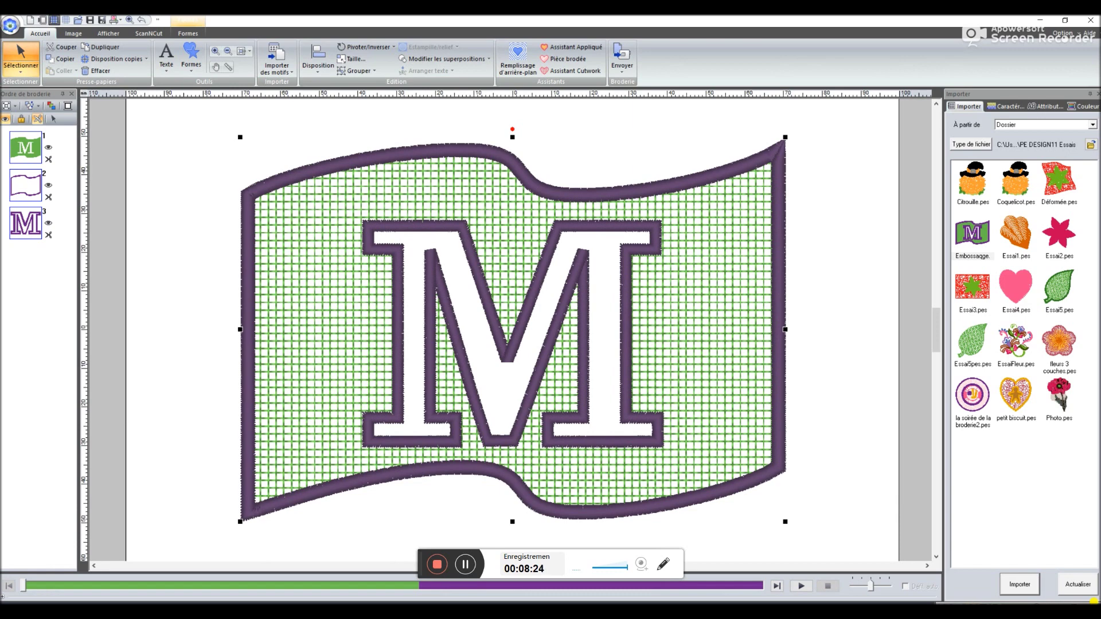
pyautogui.click(847, 459)
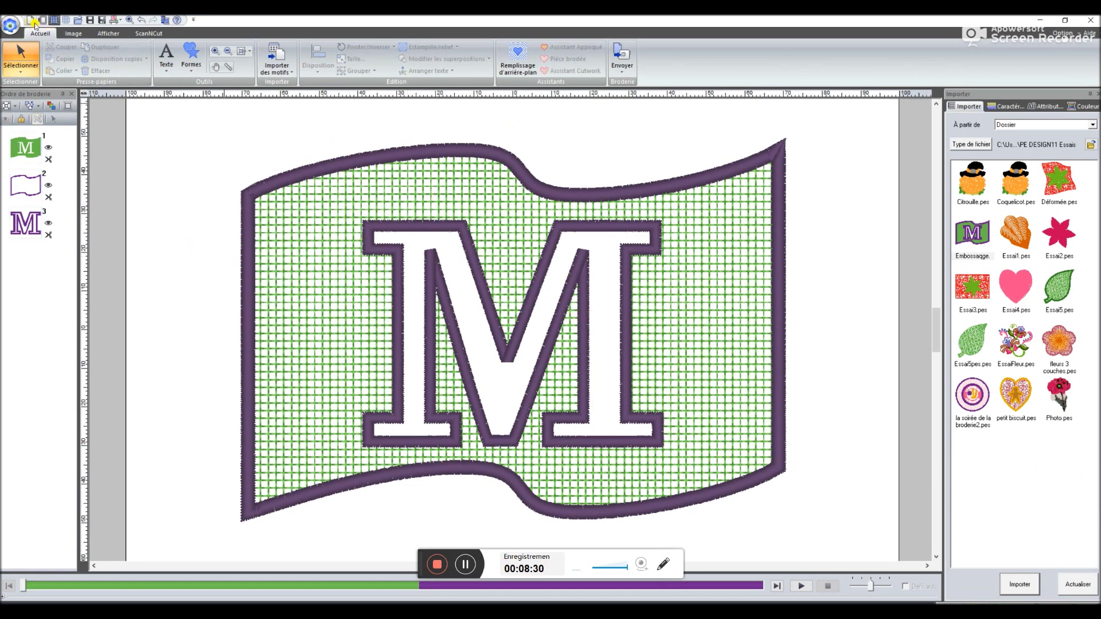
# Start a new design without saving, and import EssaiFleur.pes to view the multicoloured flower embroidery up close
pyautogui.click(30, 21)
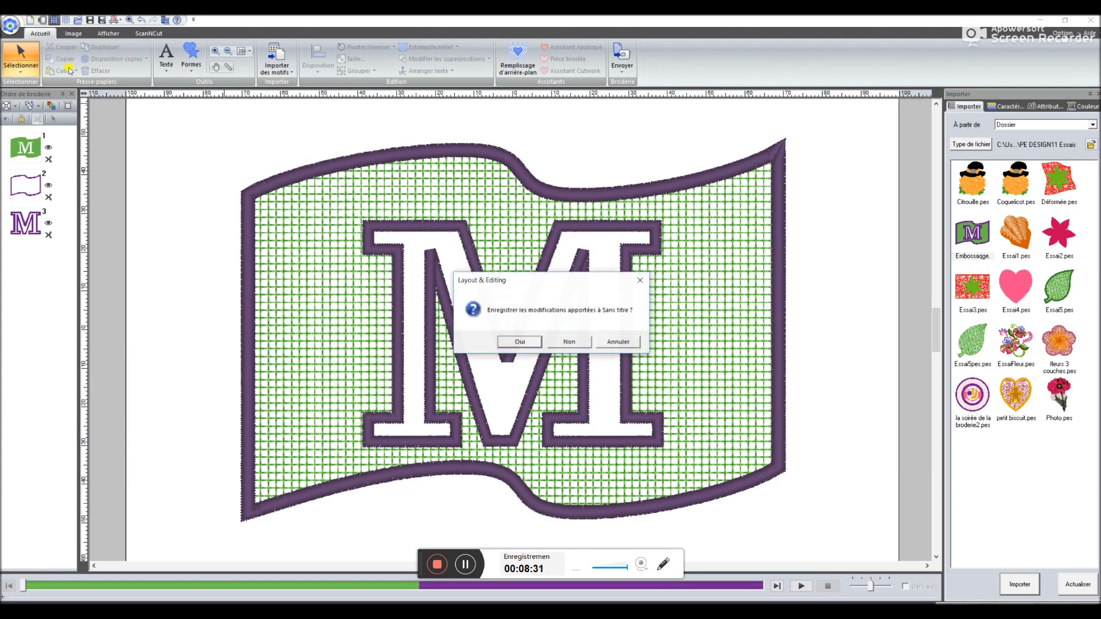
pyautogui.click(569, 343)
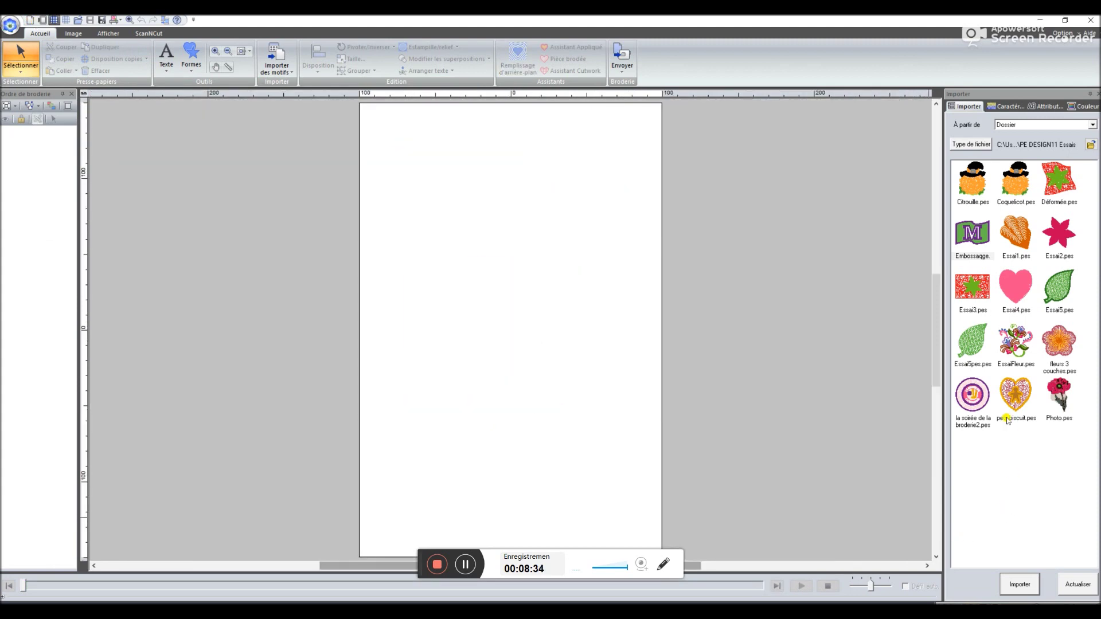
pyautogui.doubleClick(1010, 338)
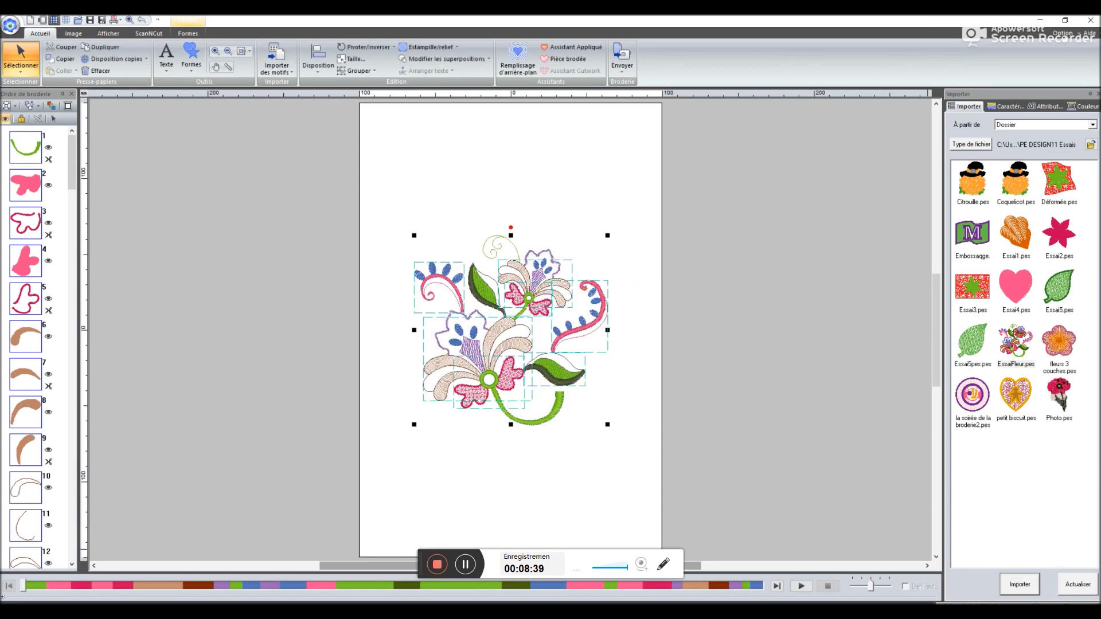
pyautogui.scroll(1, 510, 330)
pyautogui.scroll(1, 511, 330)
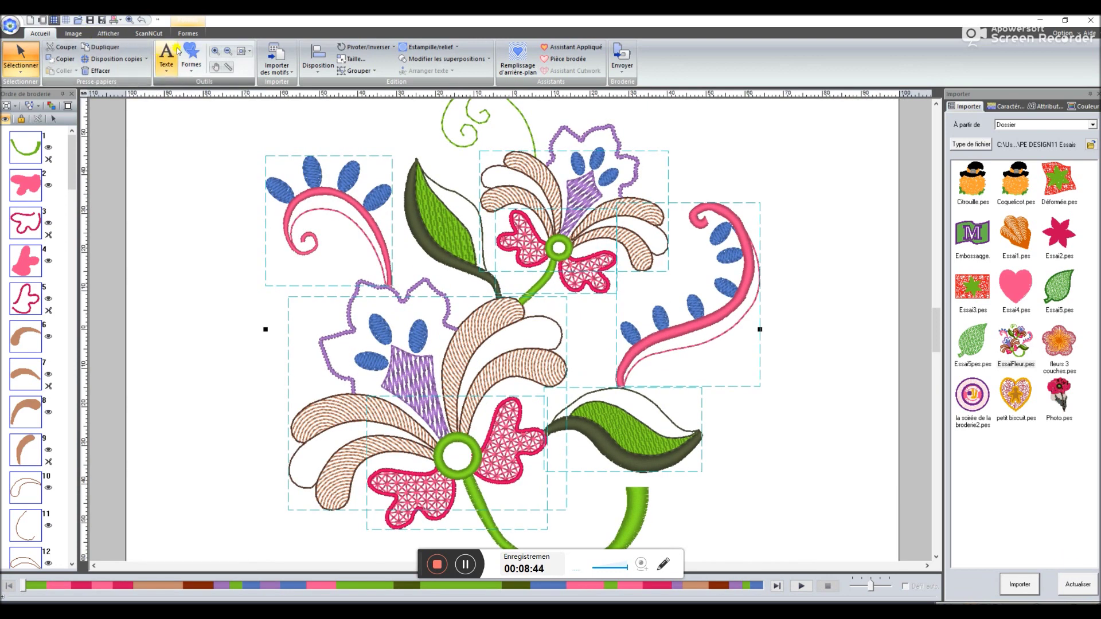
# Open the photo of the stitched flower embroidery from the PE DESIGN11 Essais folder as a background image
pyautogui.click(73, 33)
pyautogui.click(14, 55)
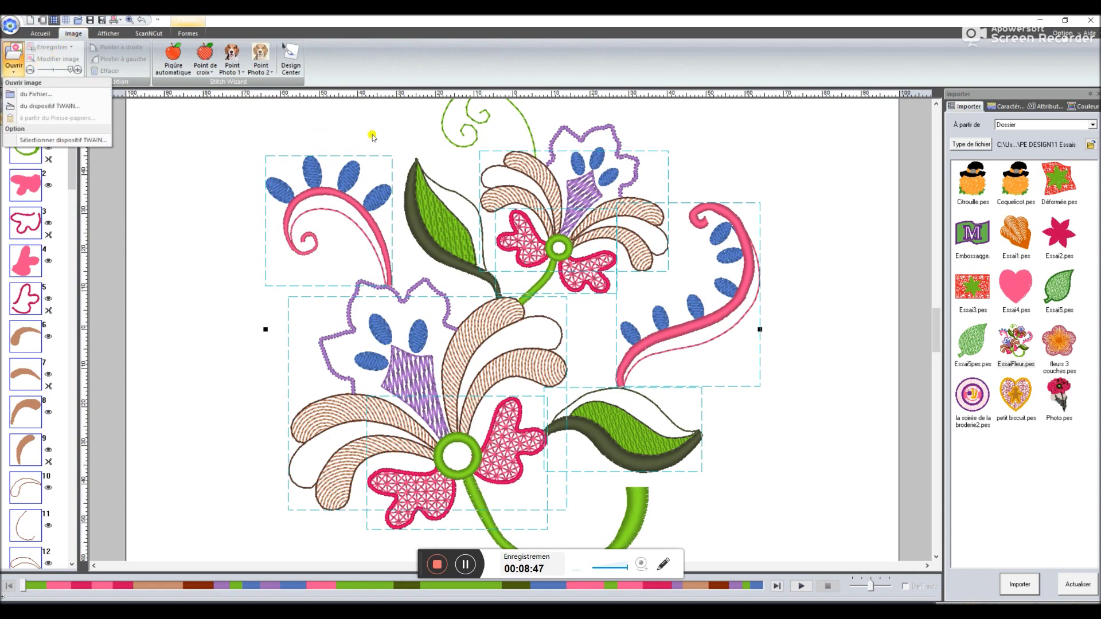
pyautogui.click(73, 97)
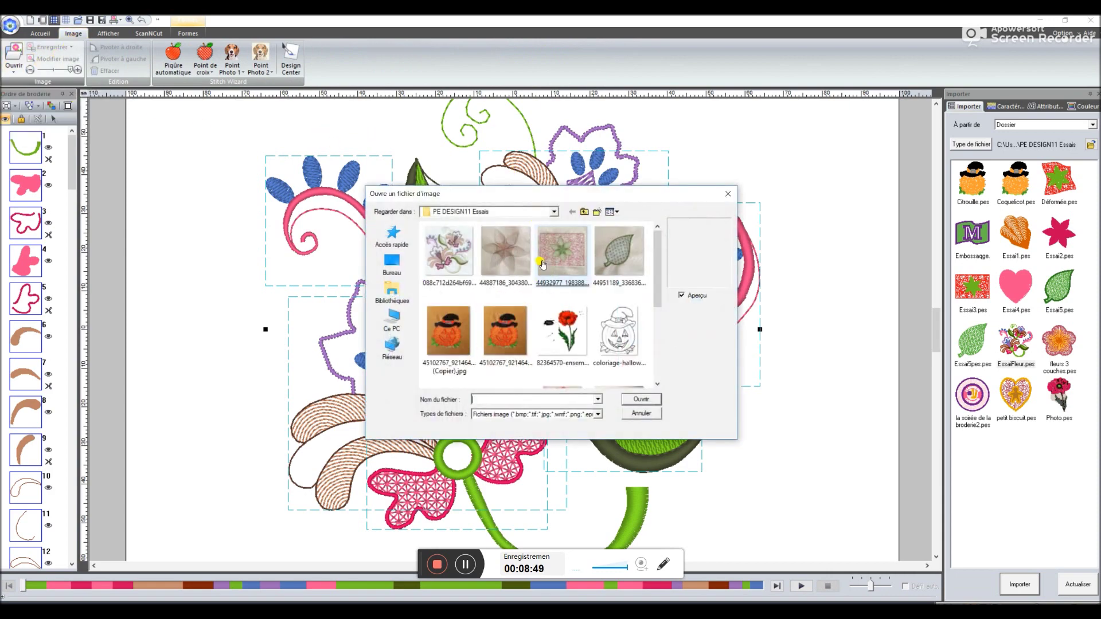
pyautogui.click(432, 242)
pyautogui.doubleClick(432, 242)
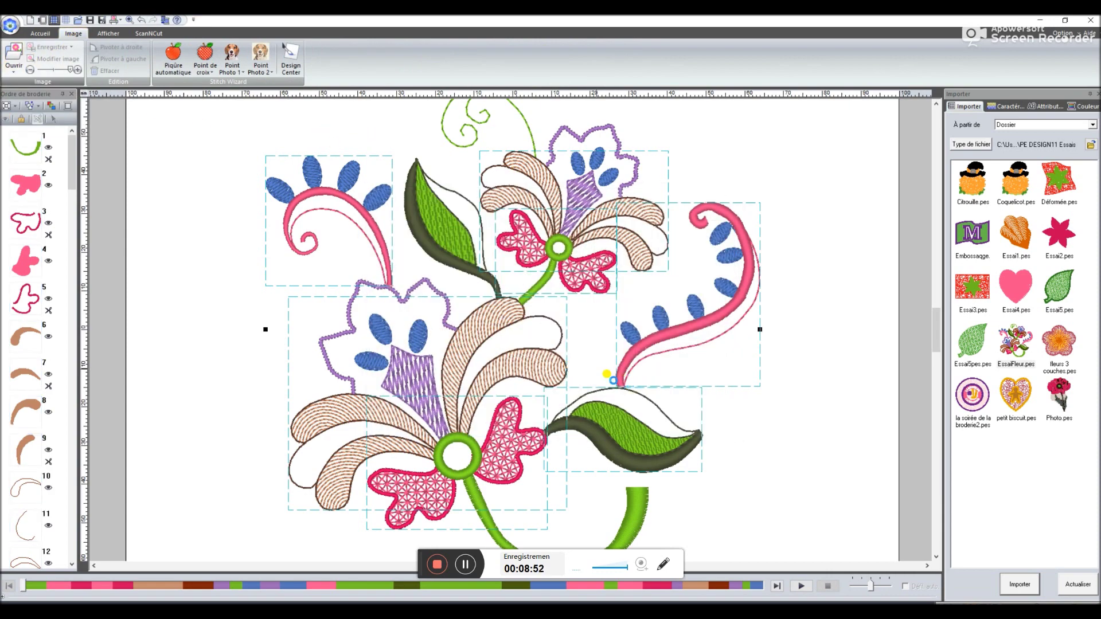
# Shrink the flower photo to about 48 mm wide and place it beside the embroidery, at the page's left edge
pyautogui.moveTo(419, 336); pyautogui.dragTo(334, 456)
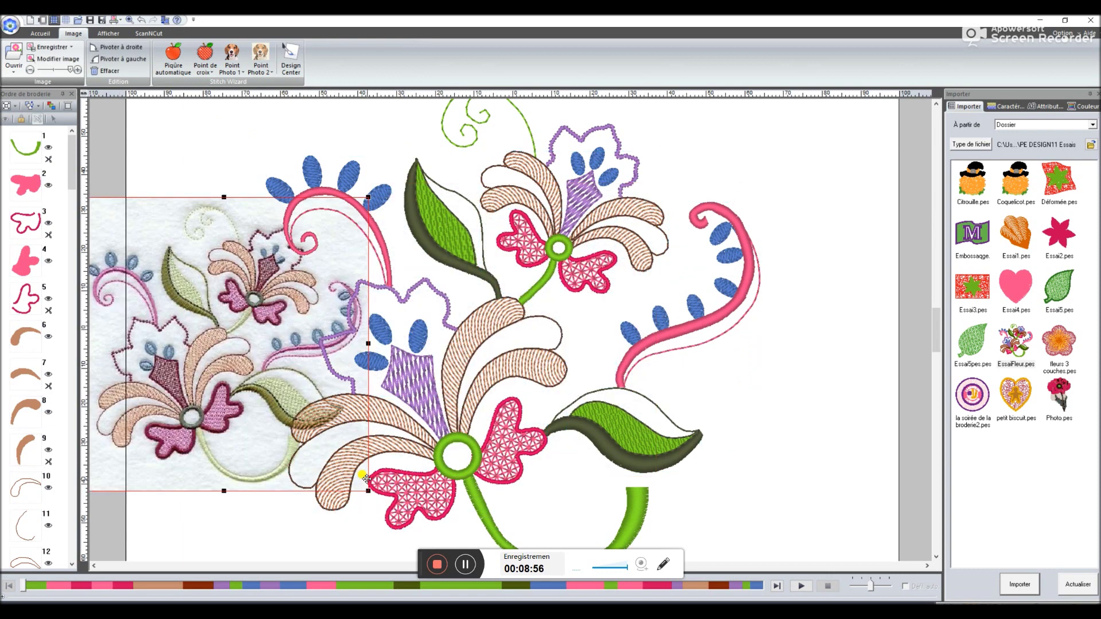
pyautogui.moveTo(366, 489); pyautogui.dragTo(270, 411)
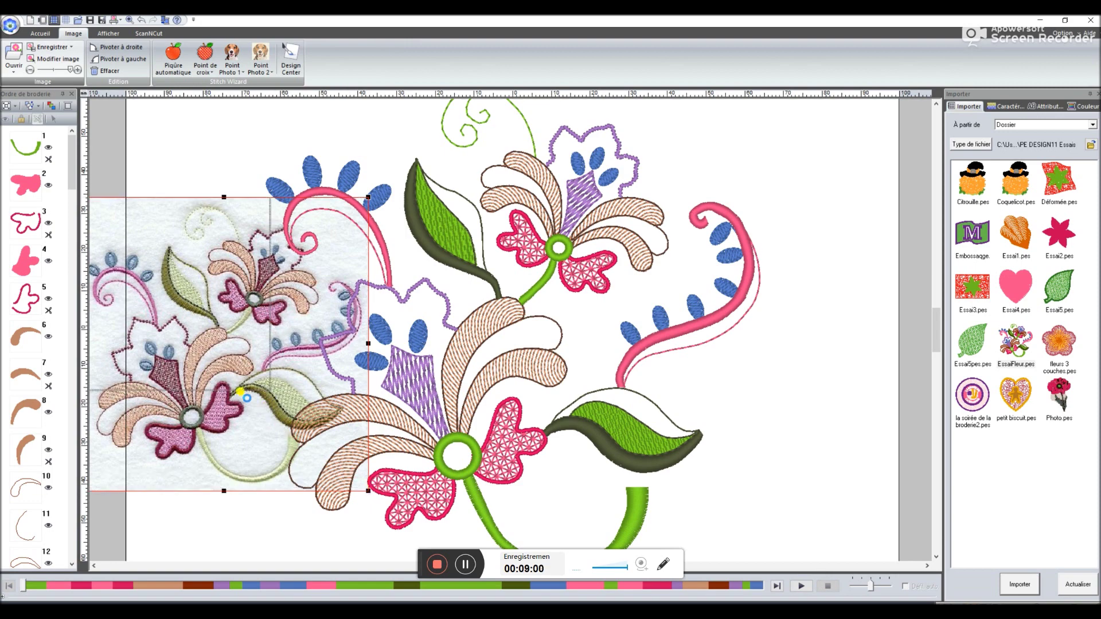
pyautogui.moveTo(183, 312); pyautogui.dragTo(217, 323)
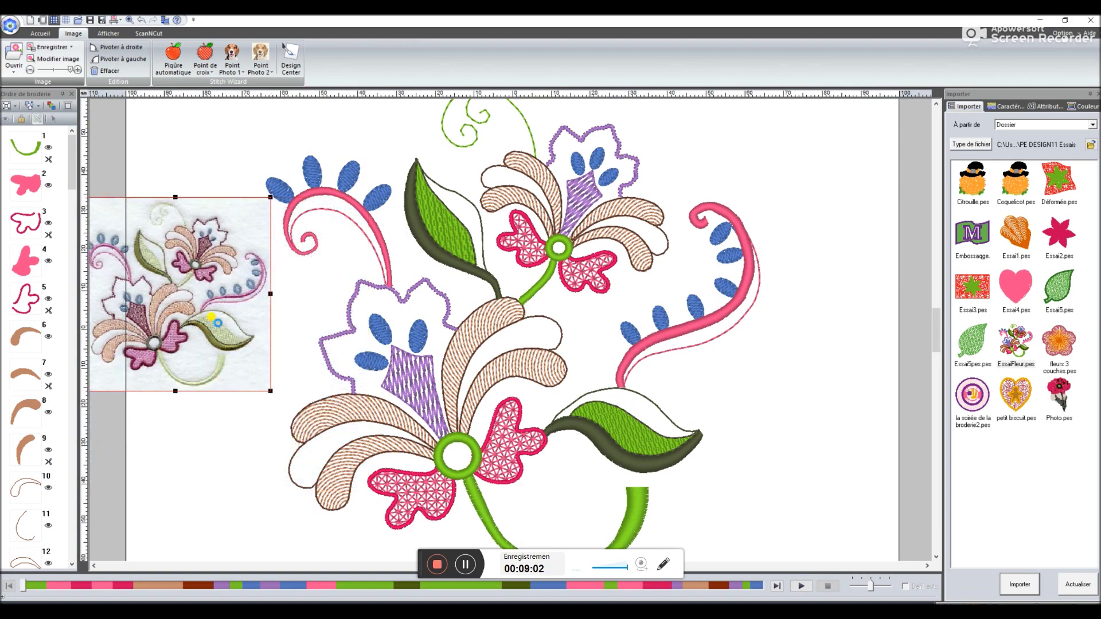
pyautogui.click(229, 136)
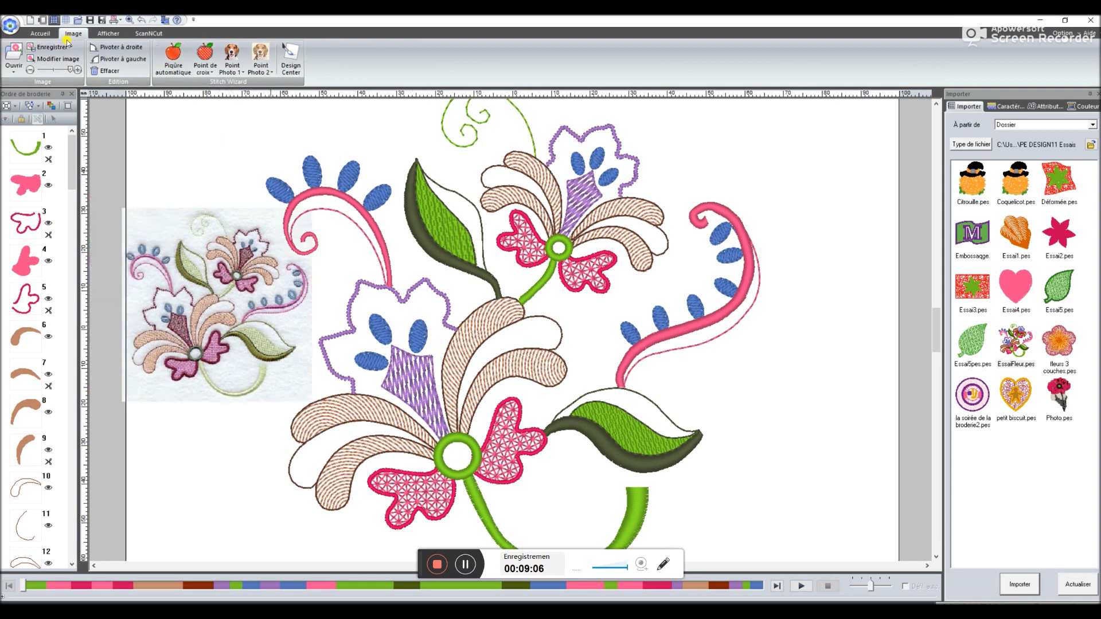
pyautogui.click(41, 33)
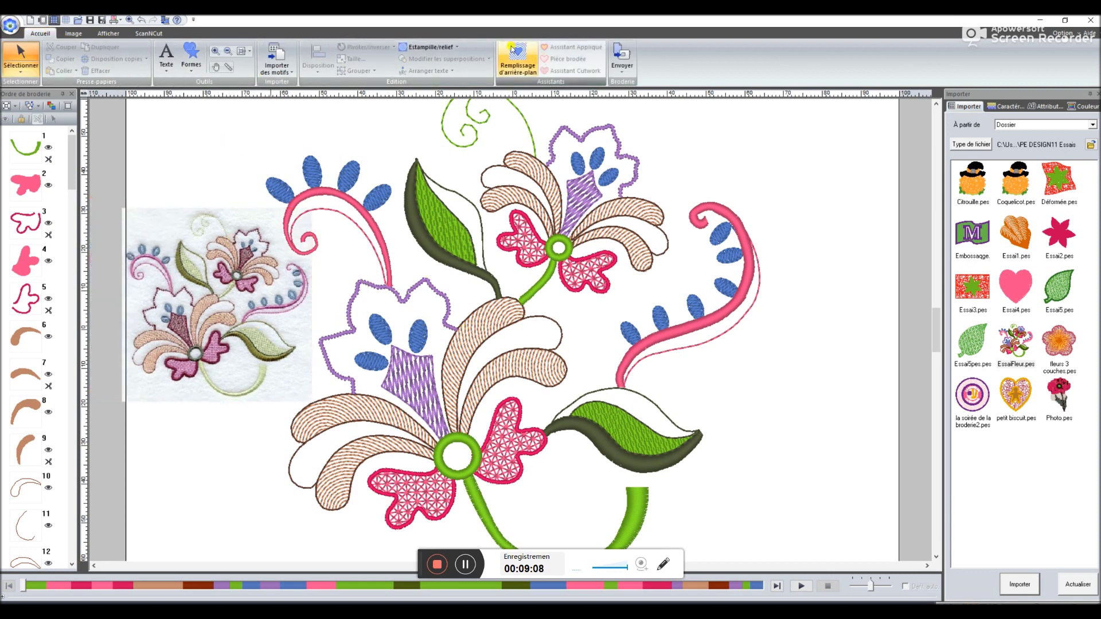